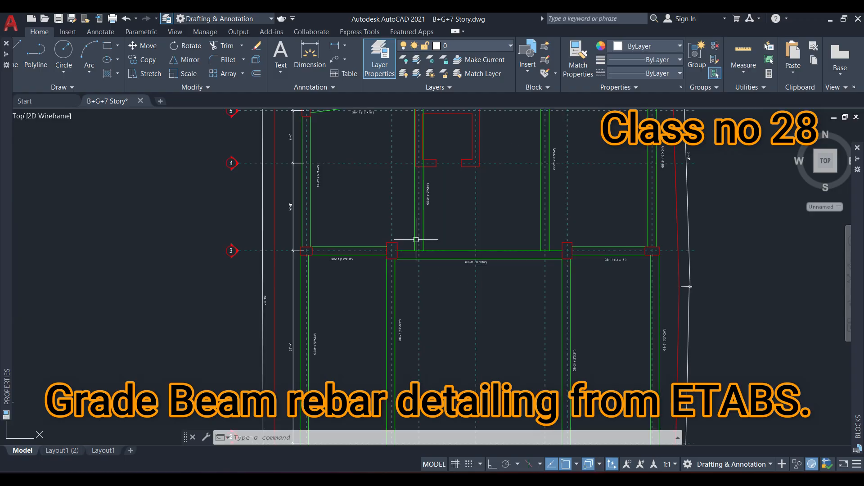
Examine the grade beam layout plan, including the beam labels and sizes along grid line 3
scroll(423, 252, down, 4)
middle_drag(445, 227, 439, 255)
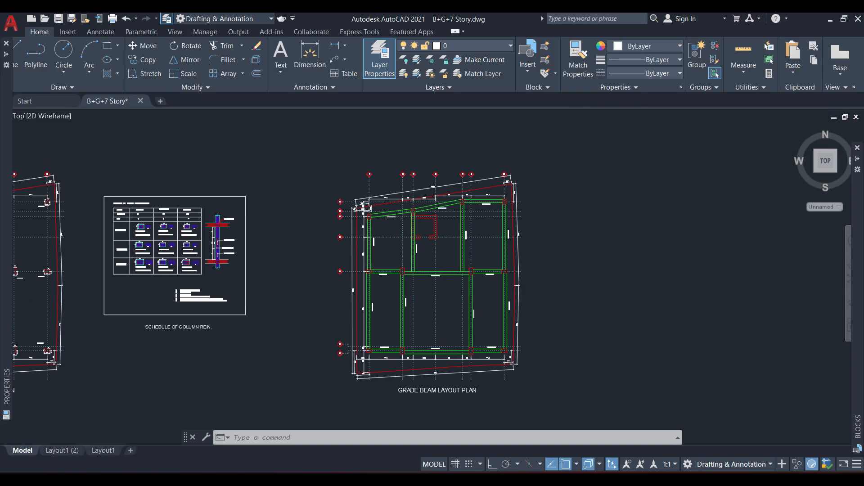
scroll(442, 208, up, 4)
scroll(418, 276, down, 2)
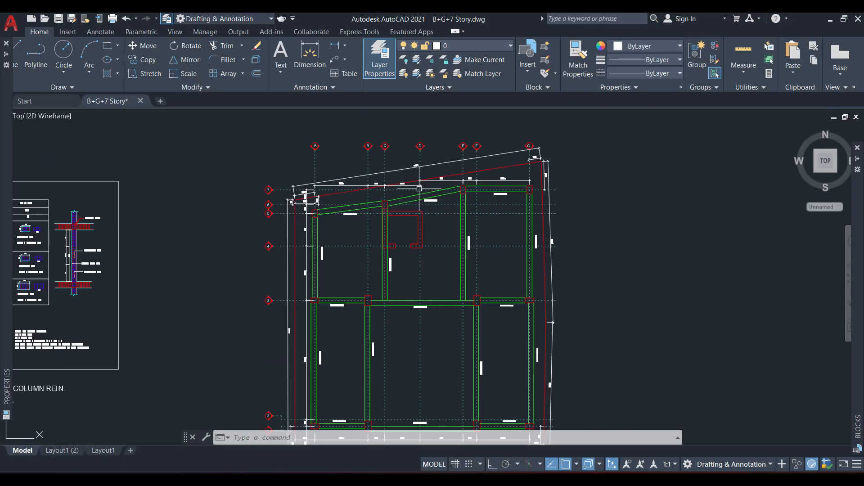
scroll(419, 277, down, 2)
mouse_move(421, 279)
middle_down()
mouse_move(451, 275)
mouse_move(425, 286)
middle_up()
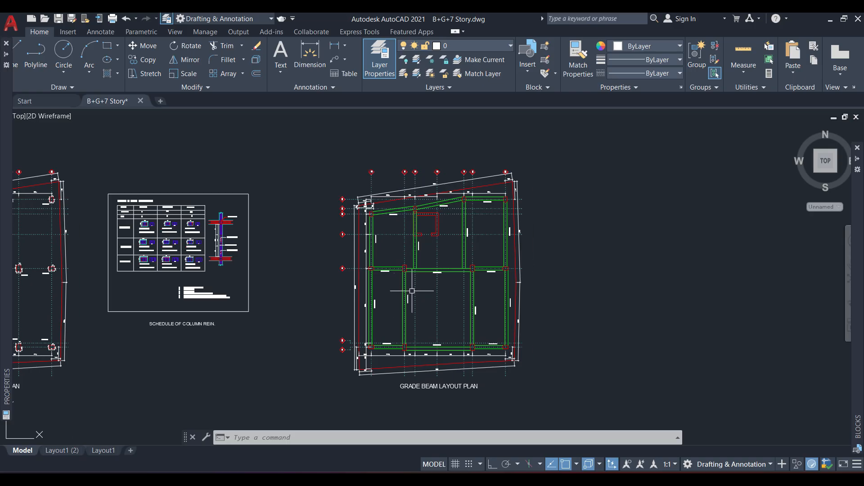
middle_drag(412, 291, 396, 230)
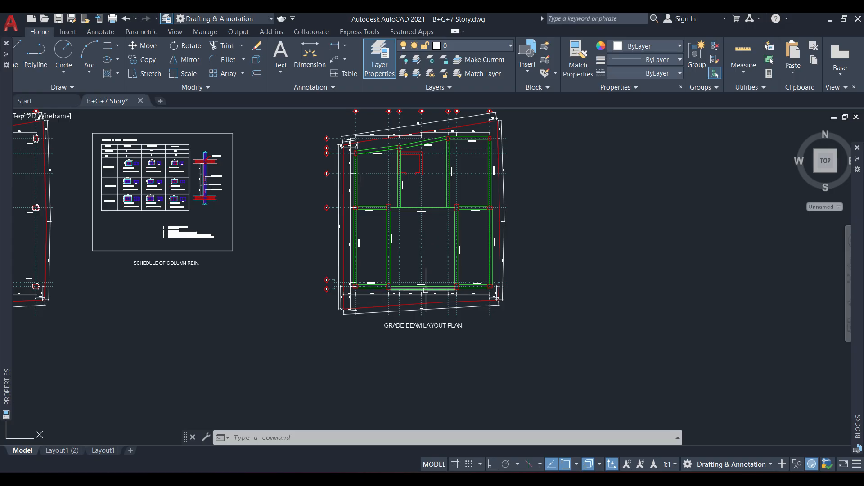
middle_drag(433, 239, 435, 273)
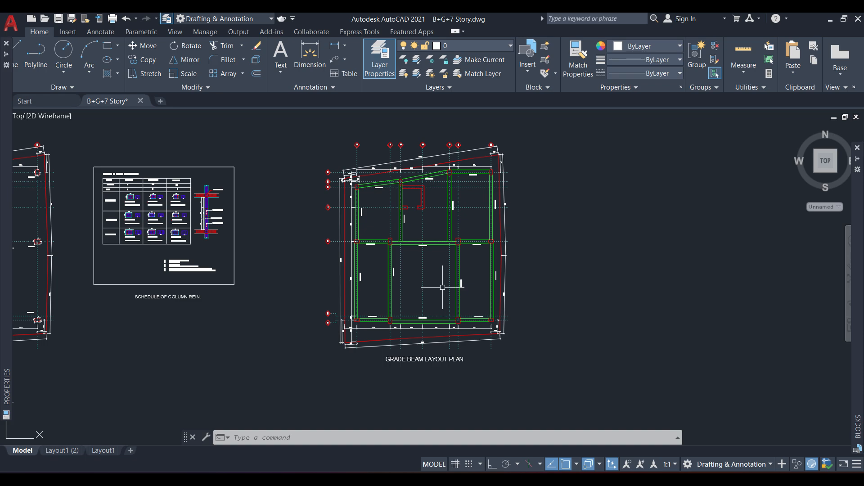
scroll(443, 287, up, 6)
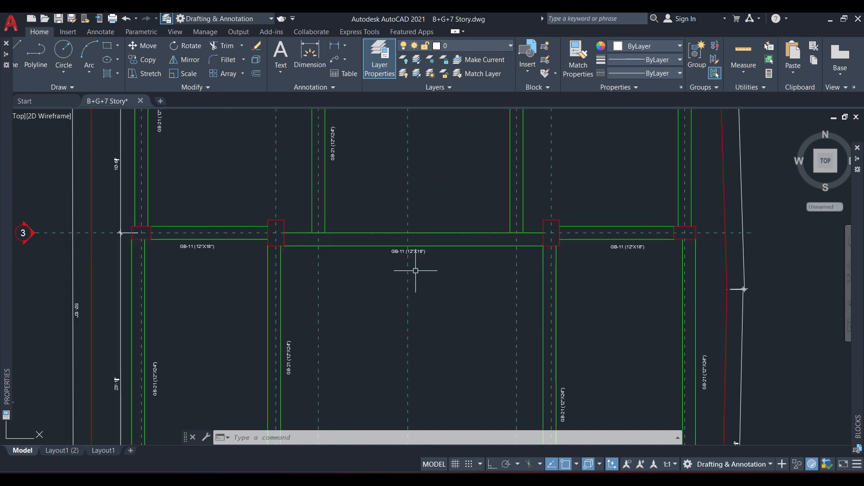
scroll(415, 270, down, 5)
scroll(395, 290, up, 1)
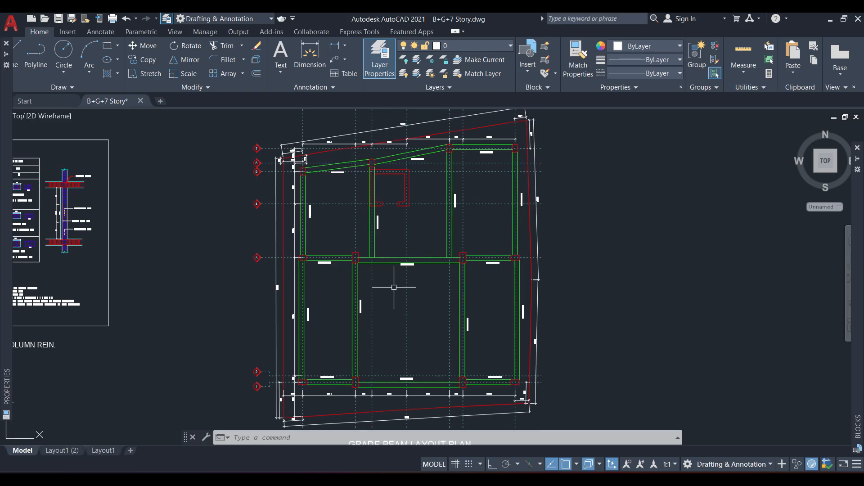
Switch to ETABS and open the default plan view of the GFL story level
key(alt+Tab)
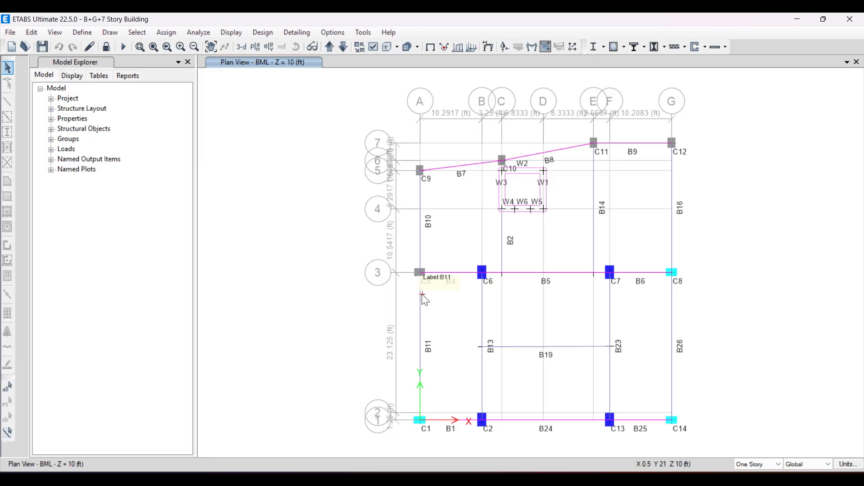
middle_drag(418, 284, 401, 278)
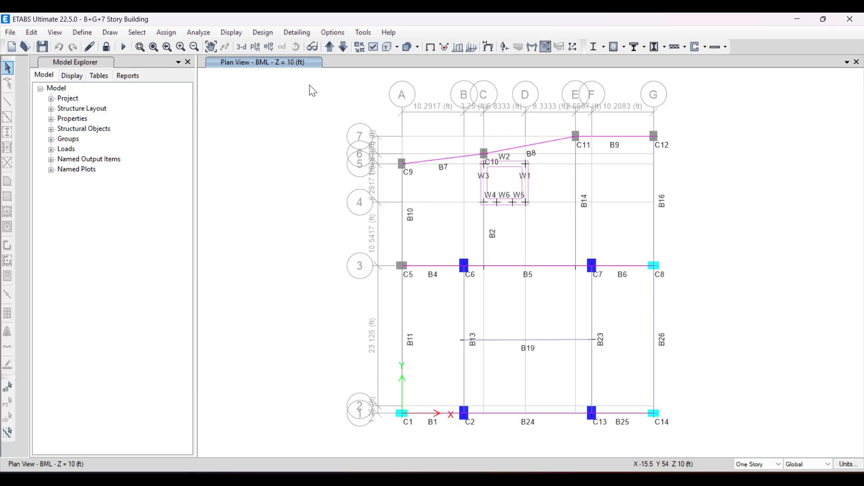
click(256, 47)
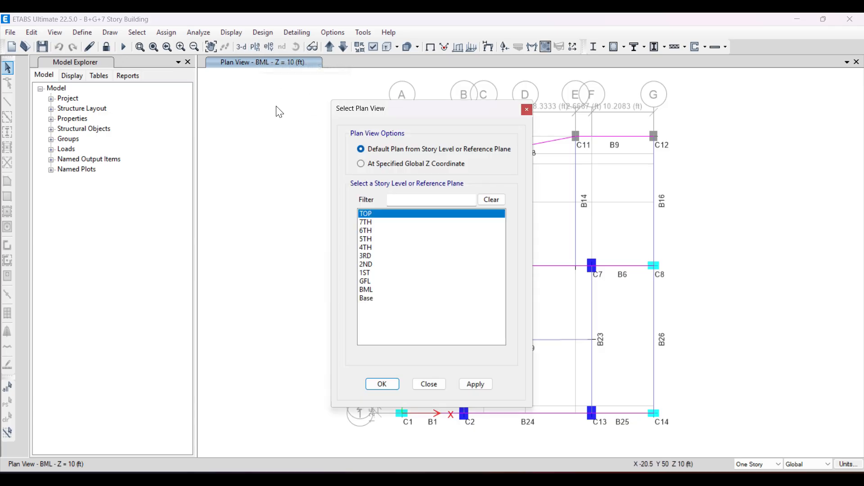
click(383, 282)
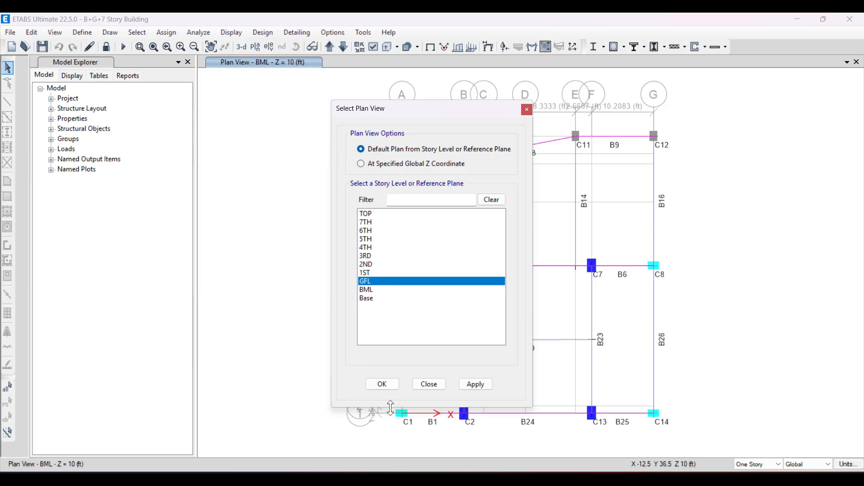
click(382, 384)
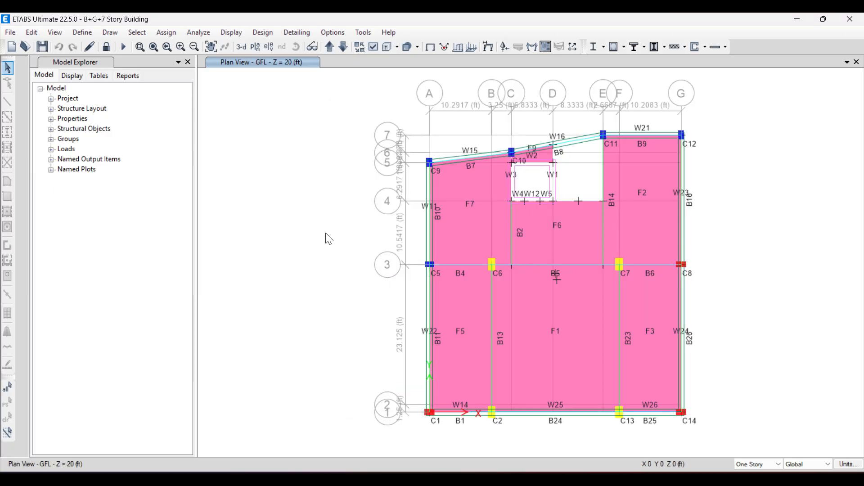
middle_drag(332, 262, 322, 253)
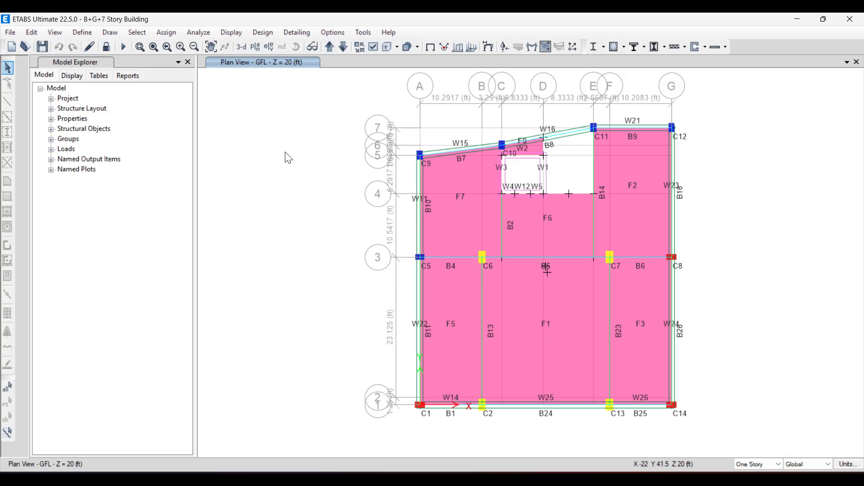
Select all columns and beams by object type and show only those selected objects in the GFL plan
click(137, 31)
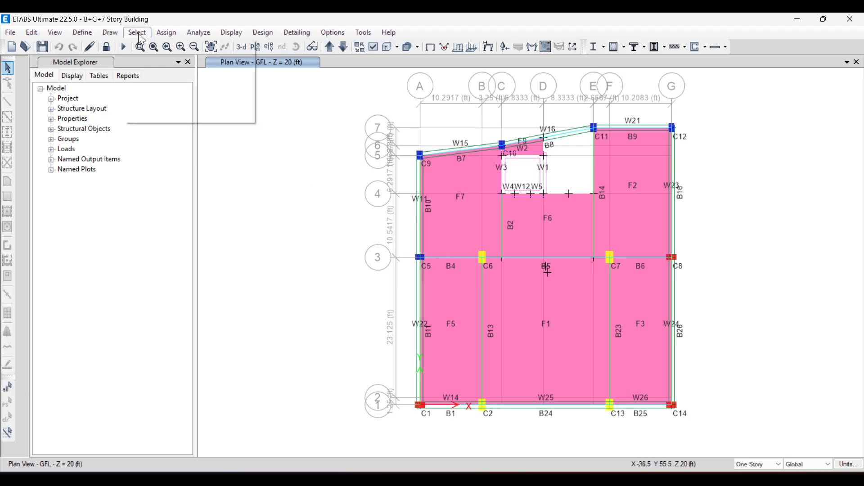
mouse_move(176, 47)
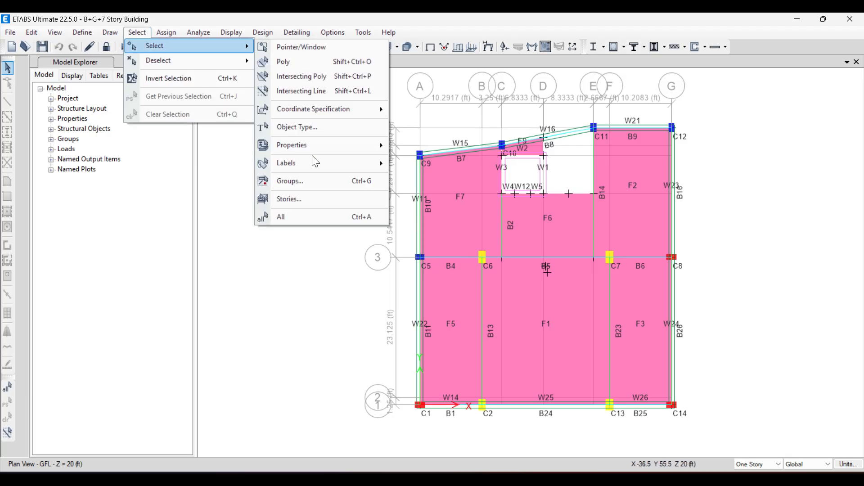
click(310, 128)
drag(386, 174, 386, 181)
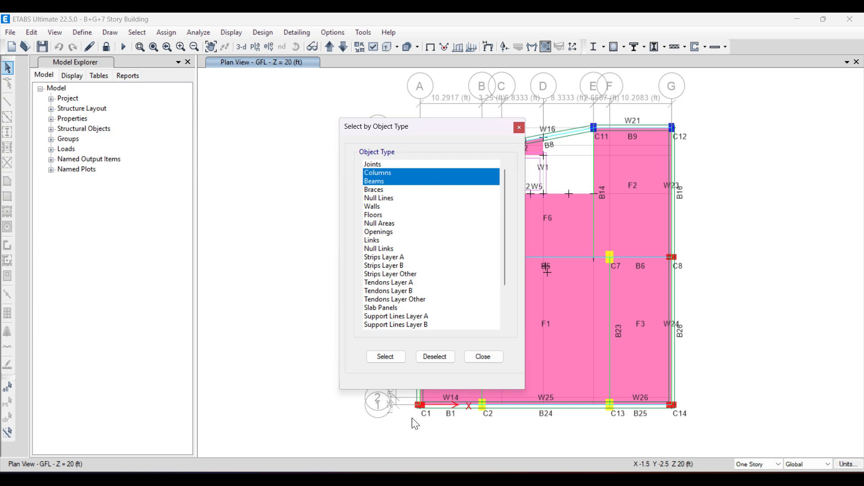
click(388, 356)
click(486, 358)
right_click(314, 210)
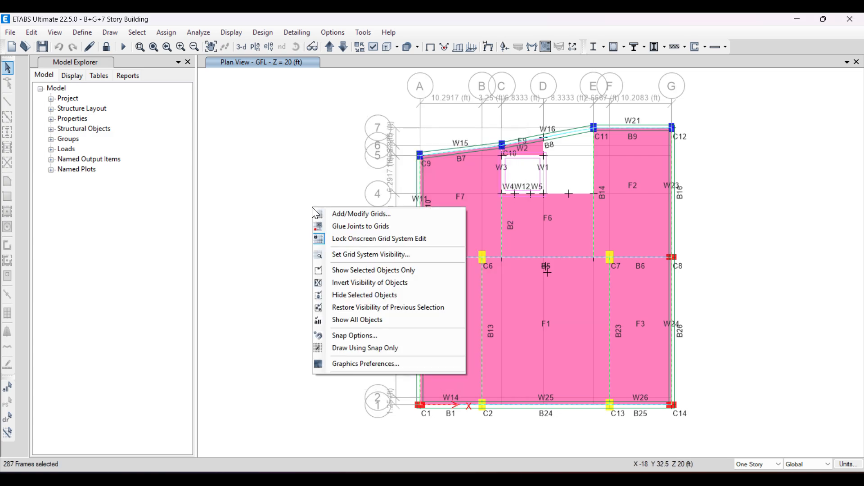
click(363, 270)
middle_drag(366, 278, 350, 282)
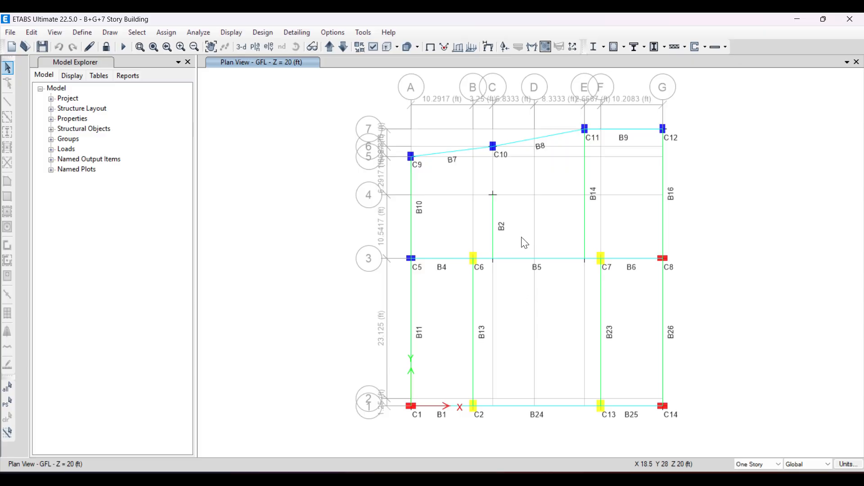
Display the concrete frame design output as Total Rebar Percentage on the GFL plan, keeping the results dialog clear of the model
middle_drag(523, 244, 502, 248)
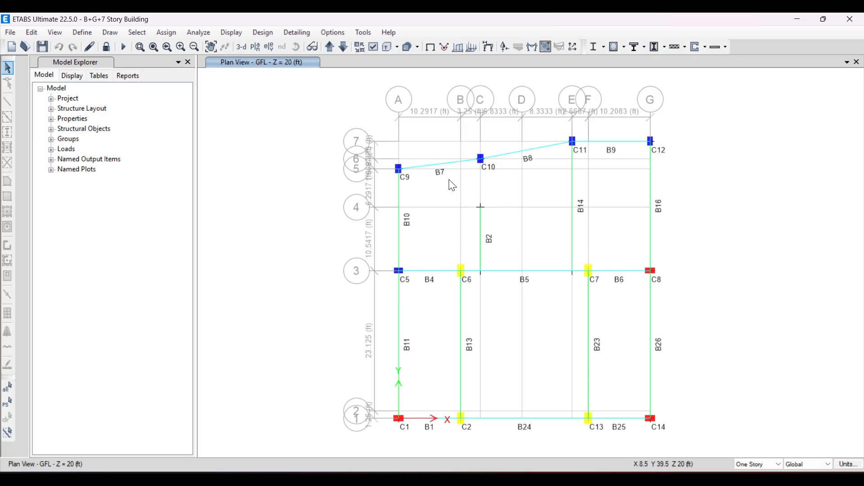
click(625, 47)
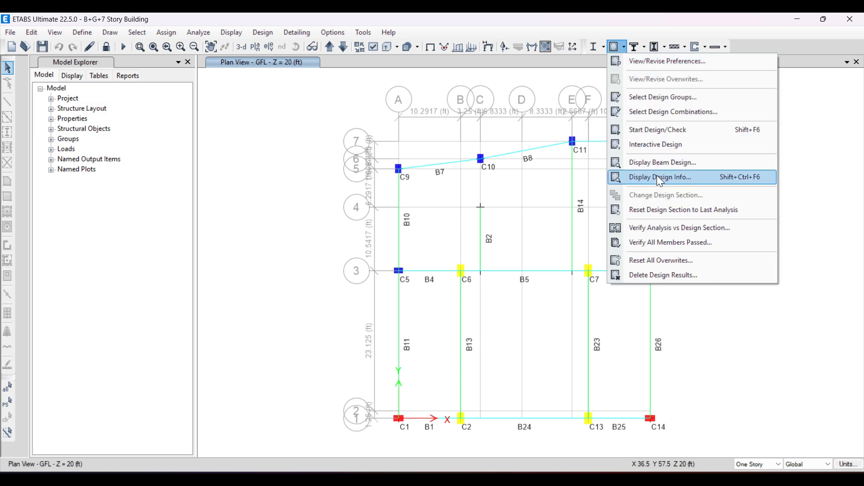
click(657, 176)
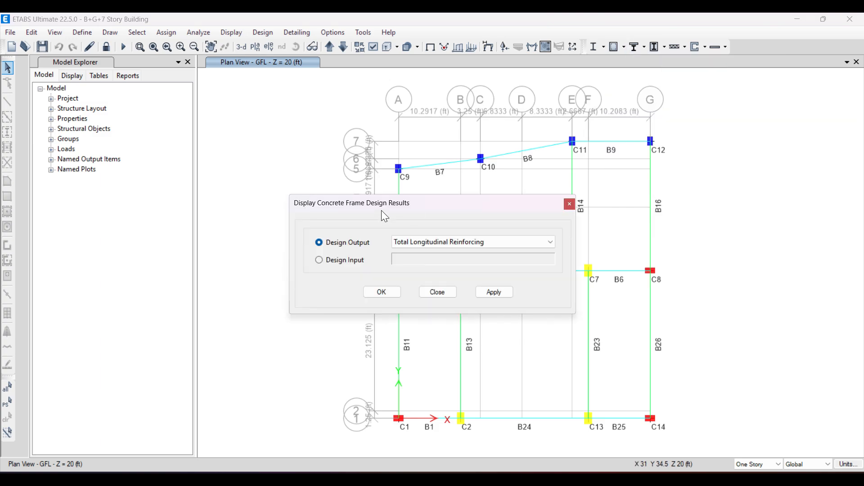
drag(391, 210, 143, 136)
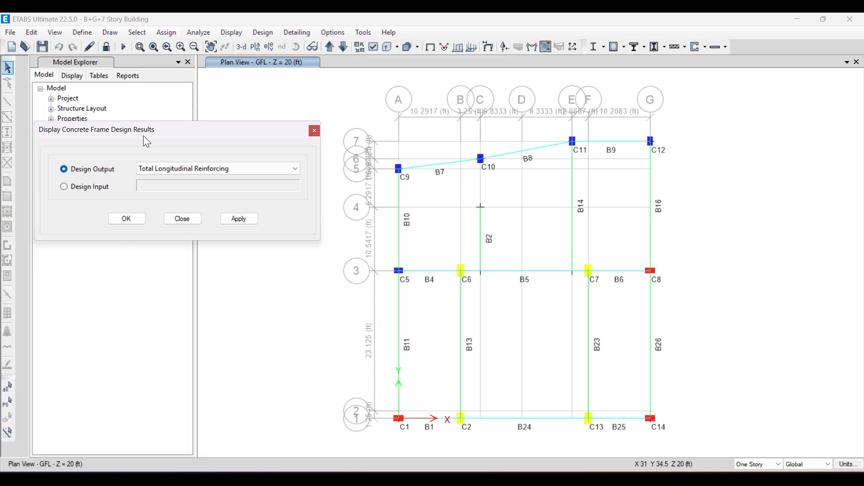
click(193, 169)
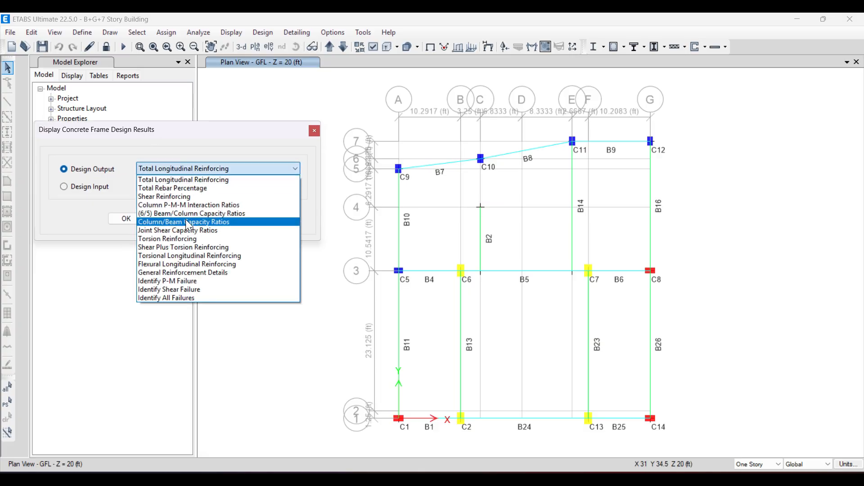
click(183, 189)
click(239, 220)
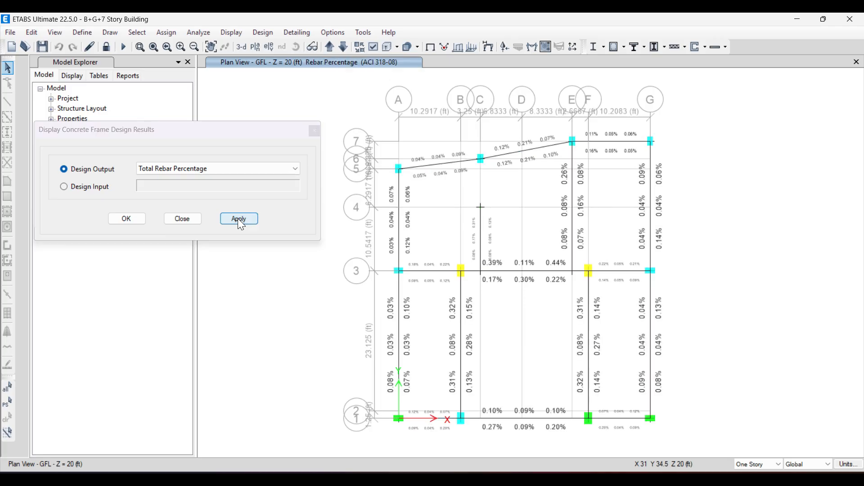
drag(226, 131, 206, 131)
Examine the rebar percentages along the sloping upper beams and the neighbouring beams of the GFL plan
scroll(440, 172, up, 3)
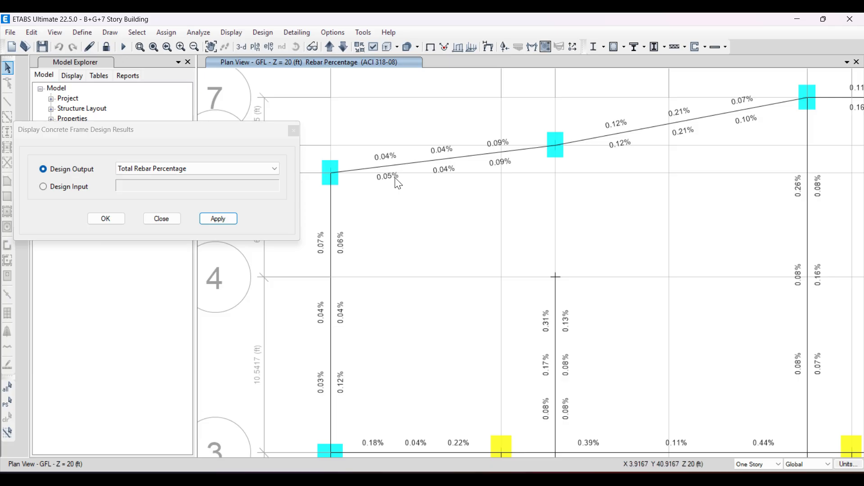
scroll(387, 185, down, 3)
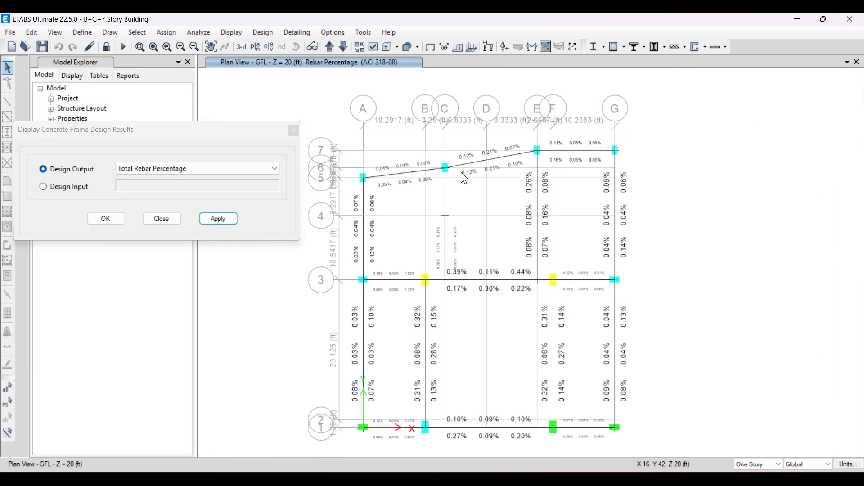
scroll(484, 175, up, 3)
middle_drag(487, 181, 421, 223)
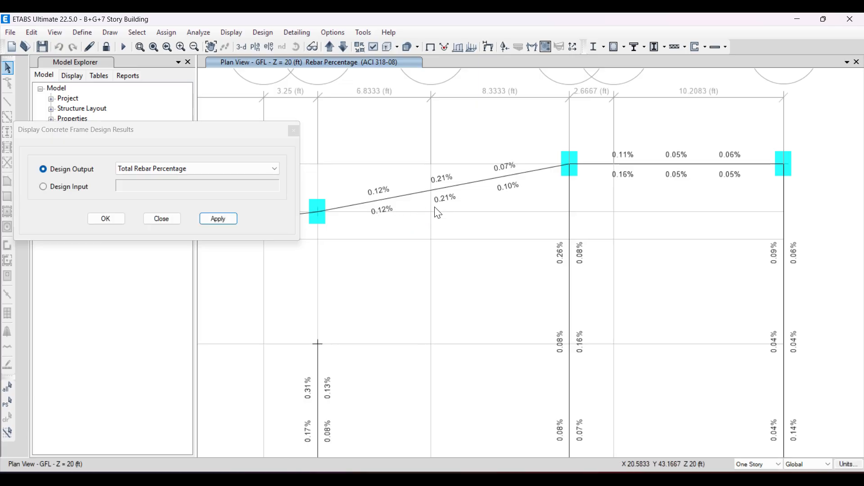
scroll(436, 216, down, 3)
middle_drag(529, 203, 594, 176)
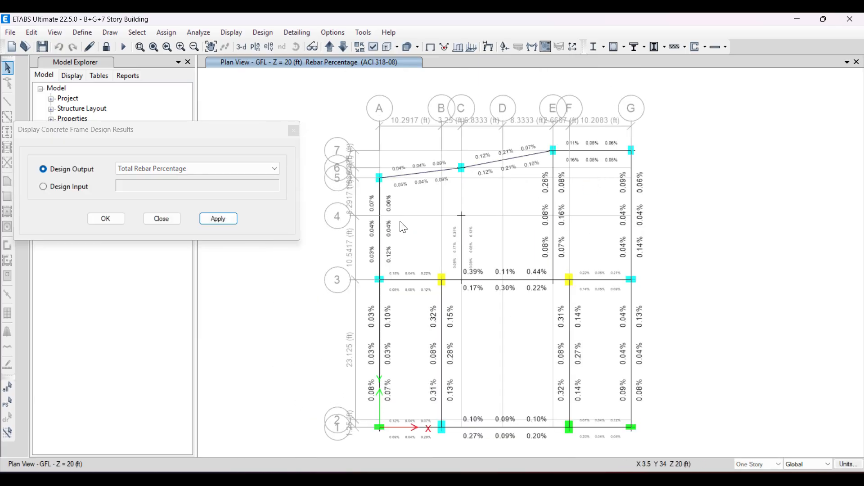
scroll(387, 243, up, 3)
scroll(439, 205, down, 3)
Display Total Longitudinal Reinforcing as the concrete frame design output on the GFL plan
click(219, 169)
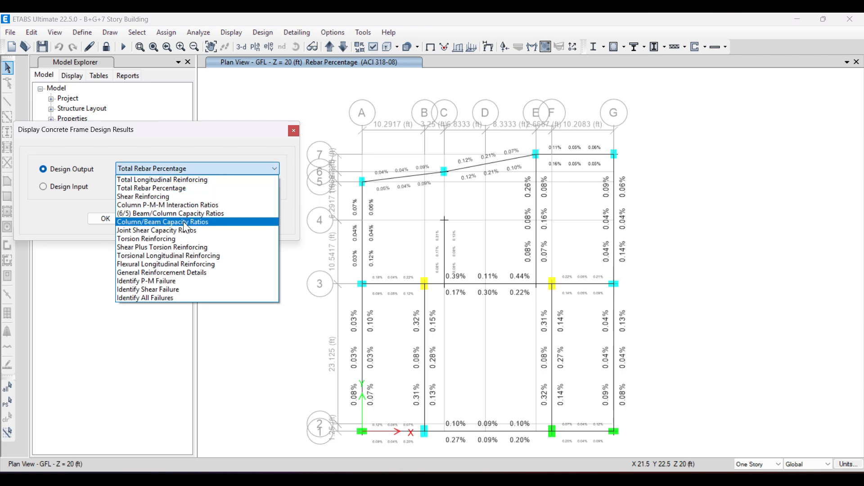
click(139, 180)
click(214, 219)
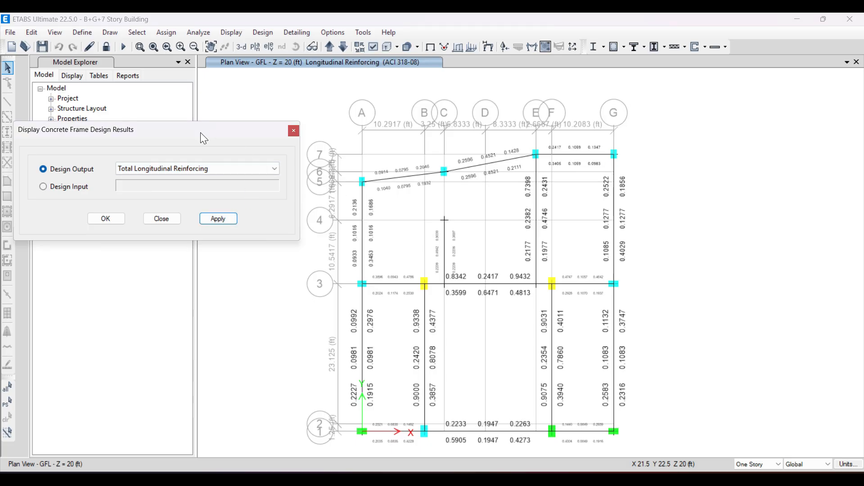
drag(200, 132, 206, 128)
Display Shear Reinforcing as the design output and examine the values along the upper beams and grid line 3
click(201, 166)
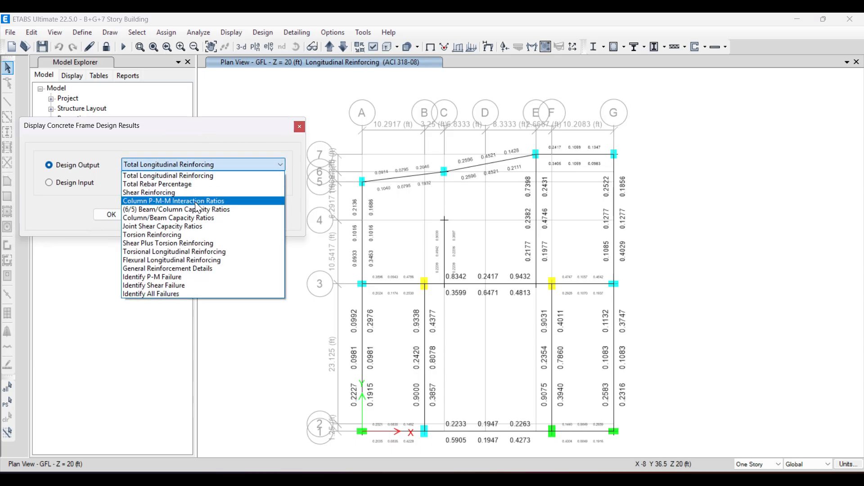
click(135, 192)
click(228, 215)
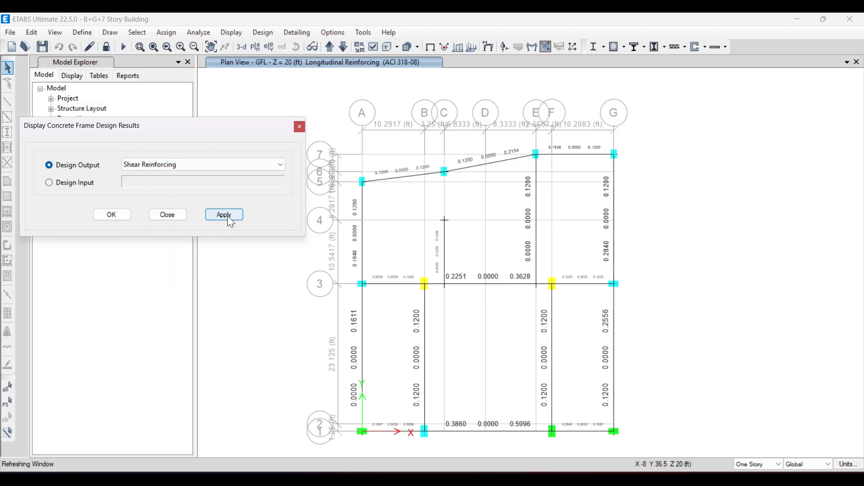
scroll(402, 181, up, 3)
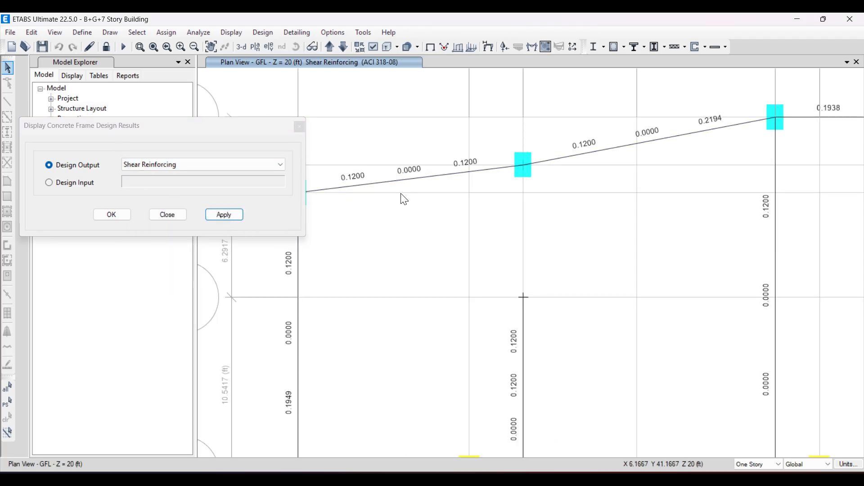
scroll(404, 193, down, 3)
mouse_move(363, 261)
scroll(362, 261, up, 3)
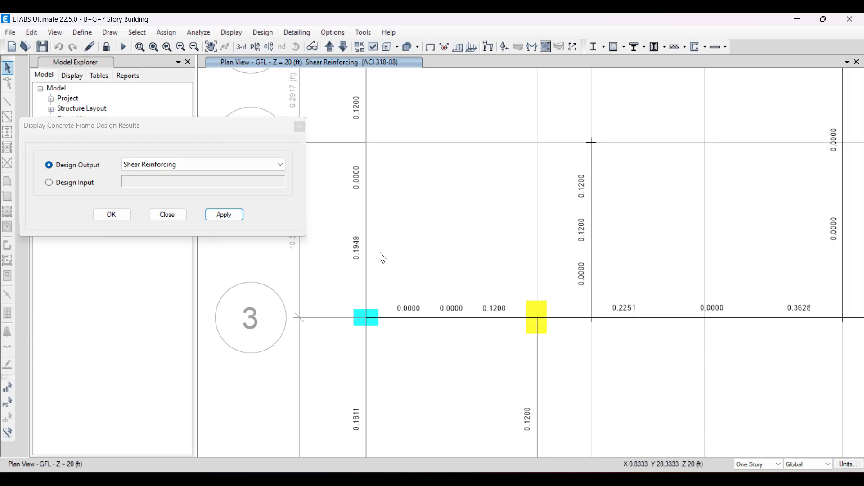
scroll(359, 170, down, 3)
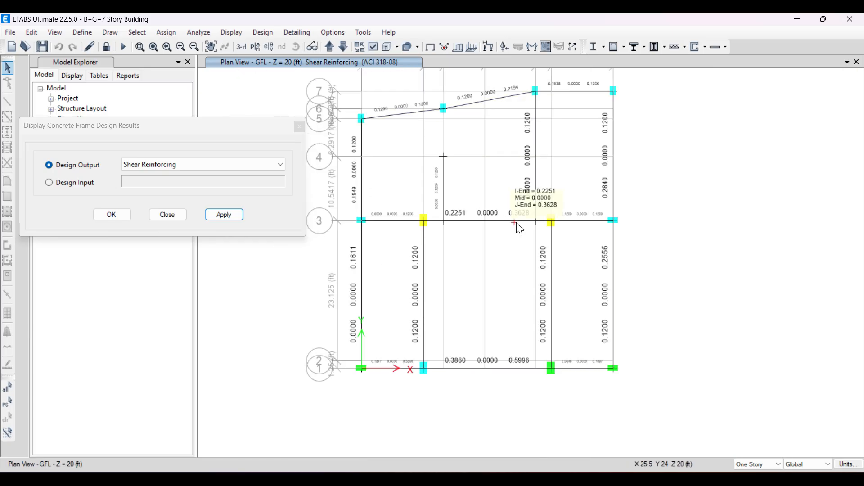
Display Total Longitudinal Reinforcing as the design output on the GFL plan and view the sloping upper beams up close
mouse_move(515, 272)
middle_down()
mouse_move(502, 283)
mouse_move(523, 267)
mouse_move(519, 284)
middle_up()
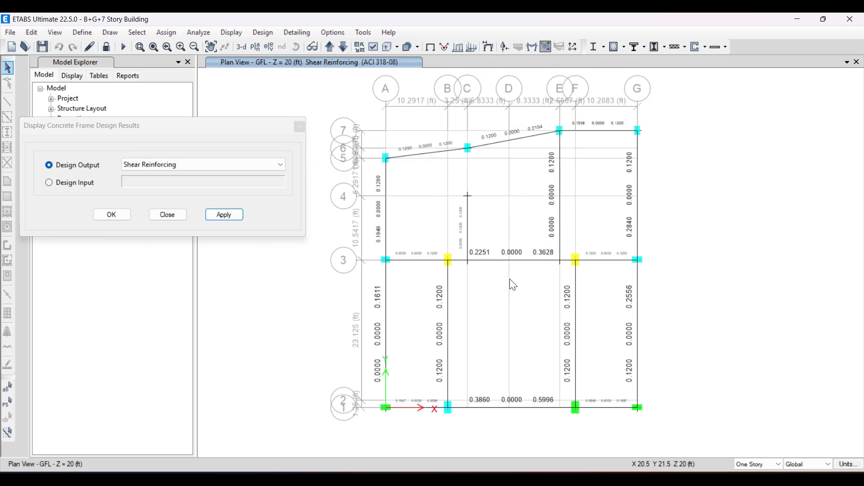
click(193, 165)
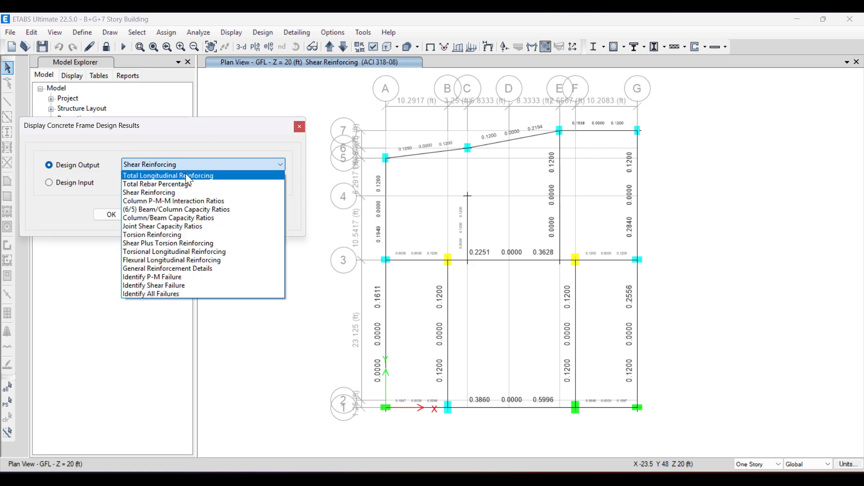
click(148, 177)
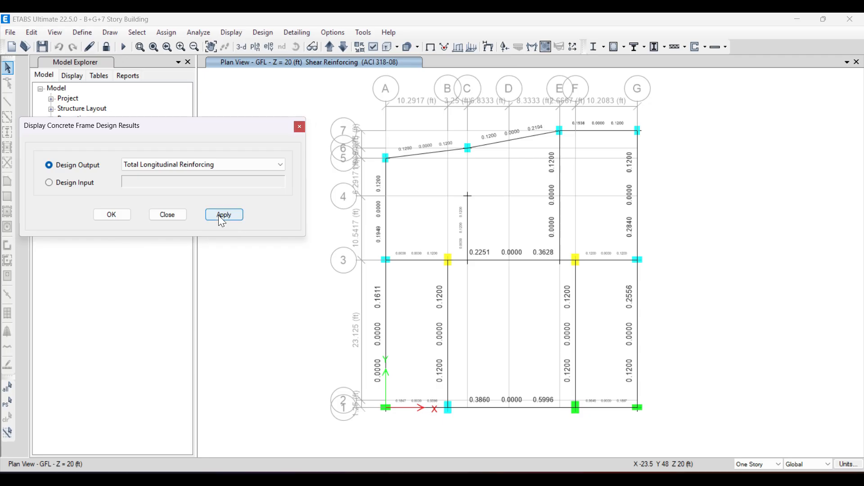
click(221, 216)
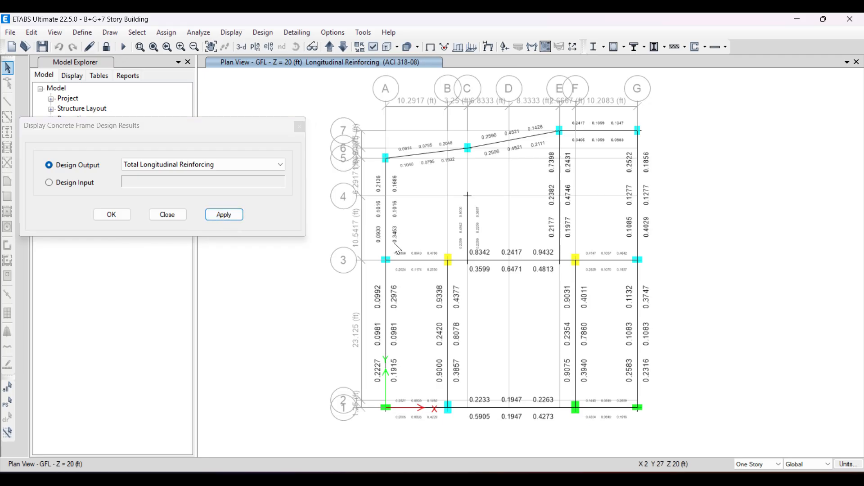
scroll(428, 160, up, 2)
scroll(428, 160, up, 2)
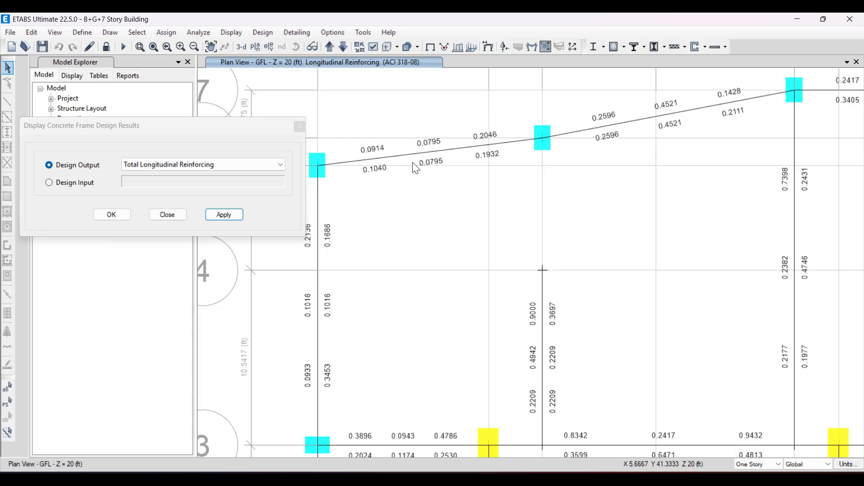
scroll(416, 168, down, 2)
scroll(416, 169, up, 2)
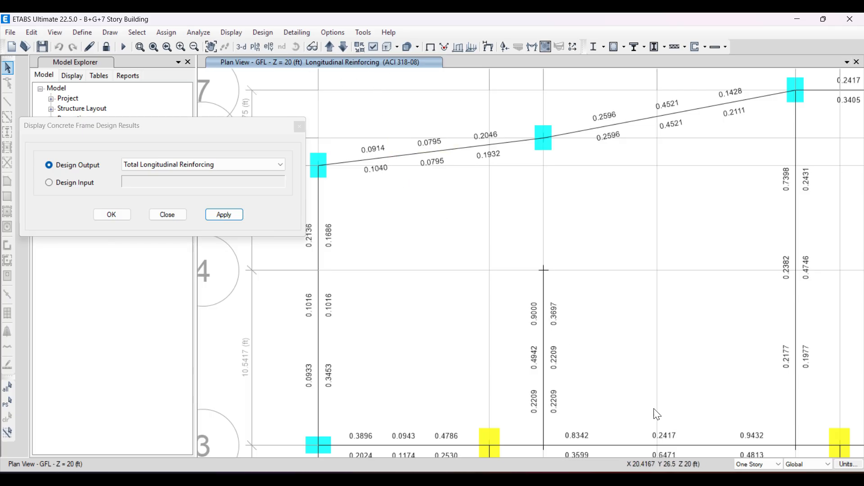
Check the rebar area unit in the display units, and read the end and middle values of the sloping beam starting at grid A
click(848, 464)
click(804, 465)
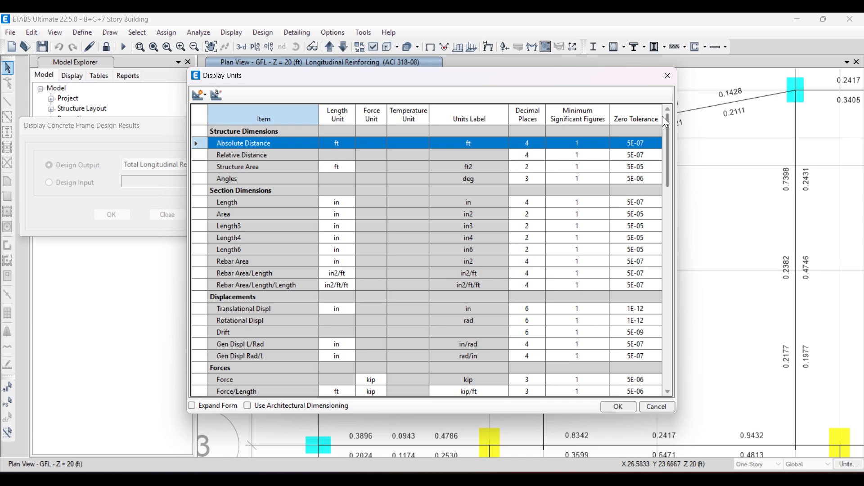
click(667, 76)
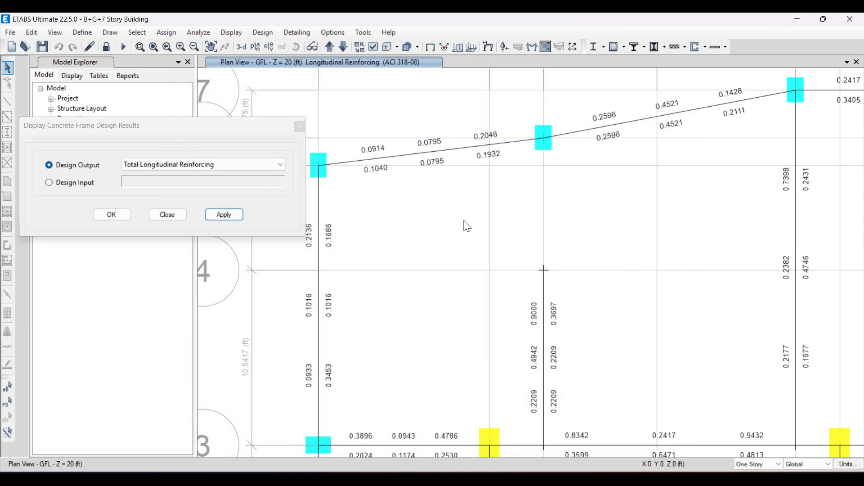
middle_drag(463, 220, 476, 239)
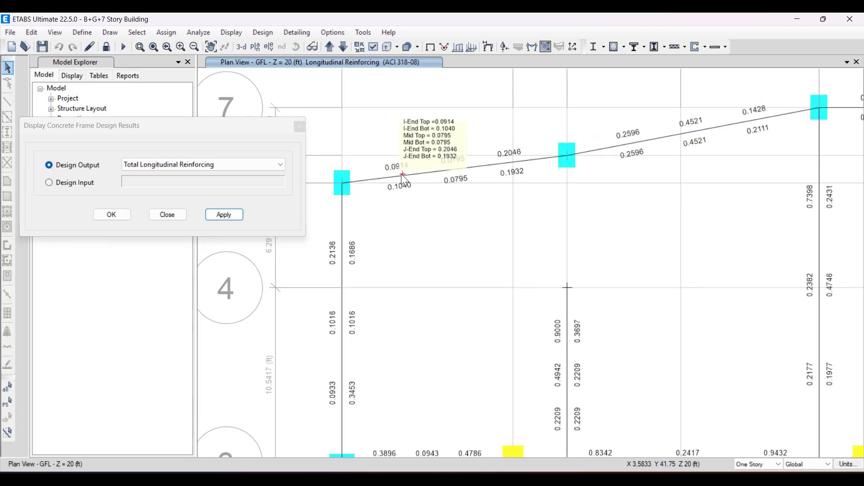
mouse_move(406, 176)
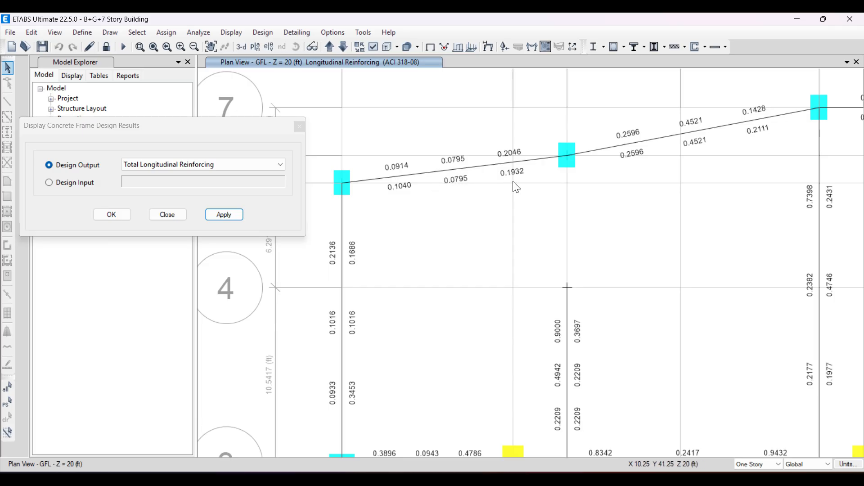
scroll(421, 171, down, 3)
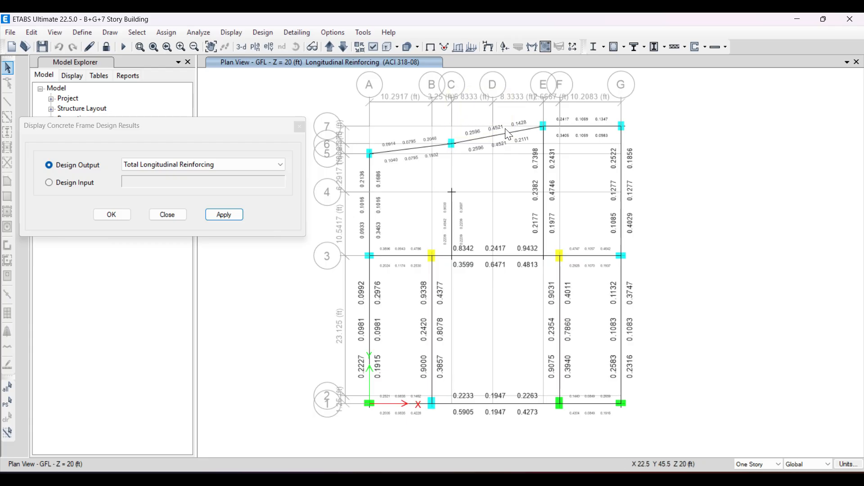
Switch to the AutoCAD grade beam layout plan and examine the GB-11 and GB-21 labels on the upper beams
mouse_move(508, 133)
click(446, 479)
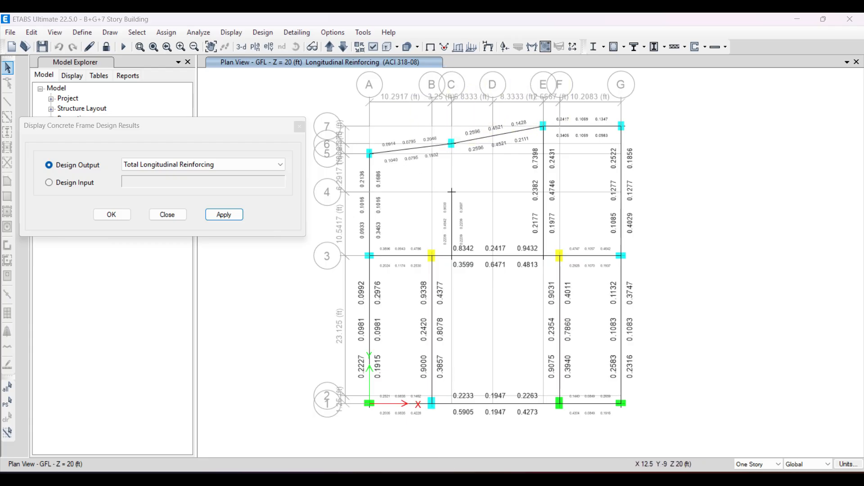
scroll(349, 144, up, 5)
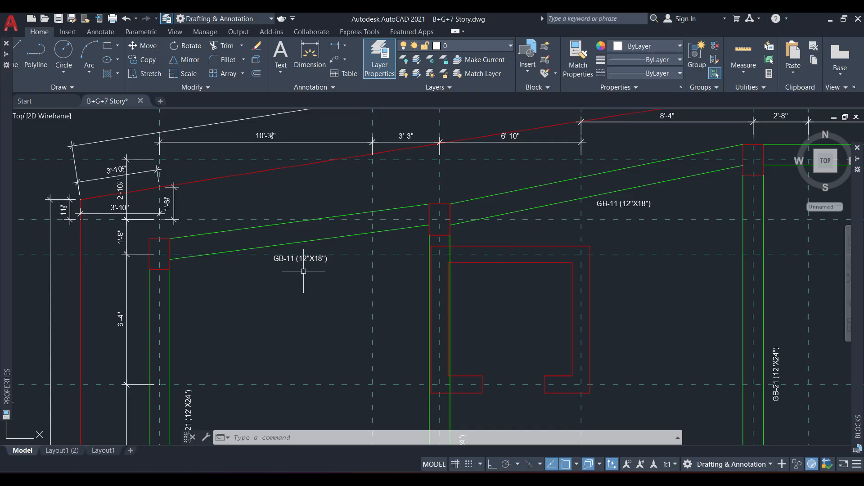
scroll(289, 247, down, 4)
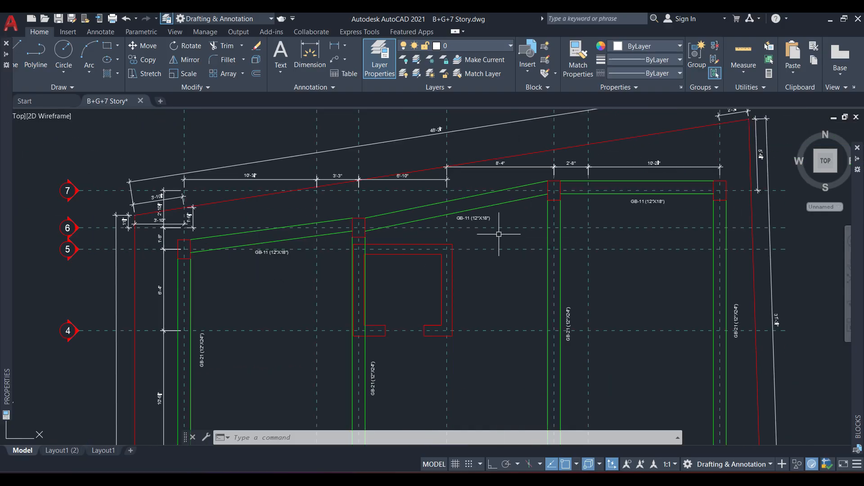
scroll(448, 237, up, 4)
scroll(425, 241, down, 2)
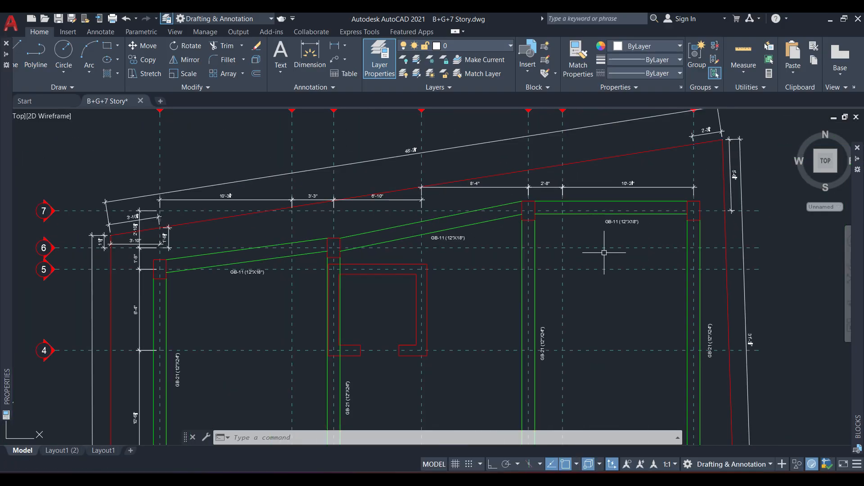
middle_drag(606, 251, 570, 280)
scroll(569, 280, down, 4)
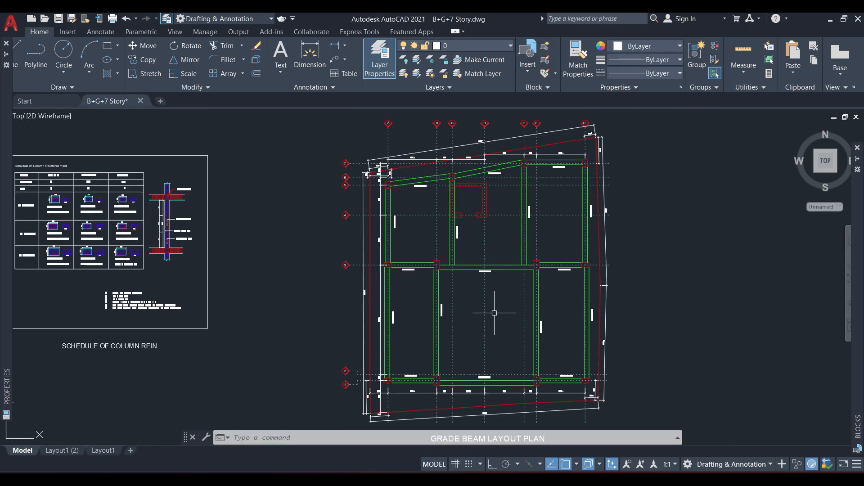
drag(512, 285, 498, 320)
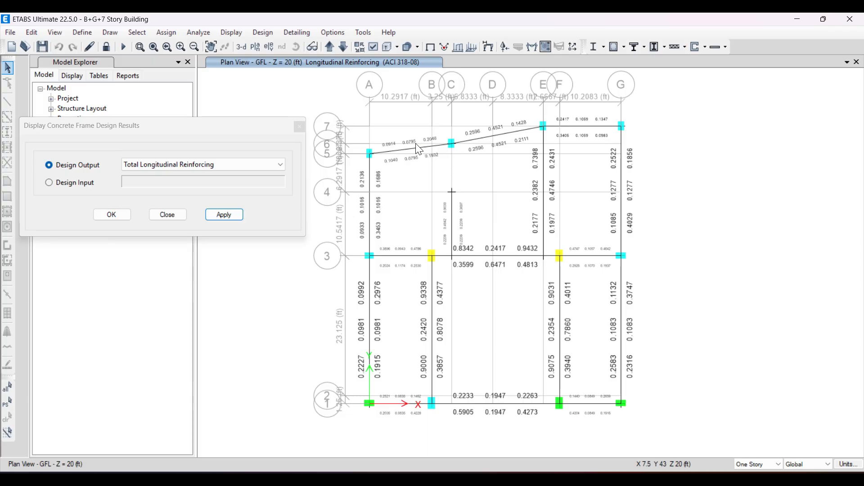
Return to ETABS and examine the longitudinal reinforcing of the upper beams and the beams along grid line 3
scroll(418, 150, up, 3)
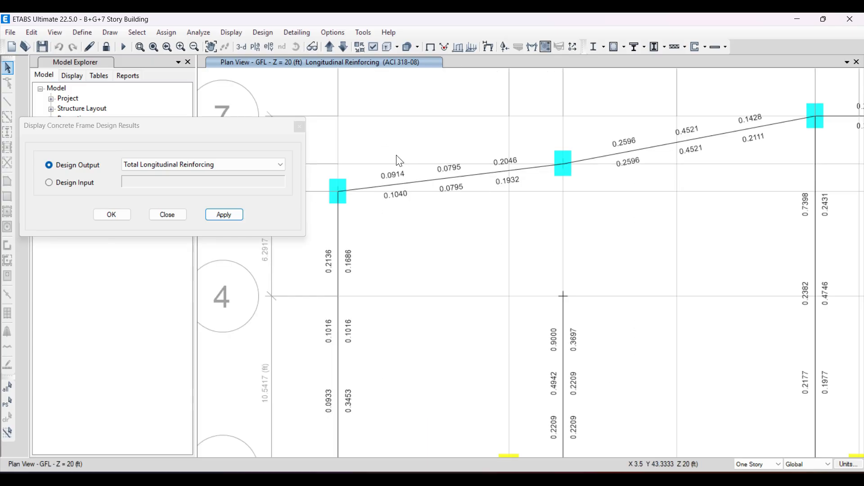
scroll(388, 161, down, 3)
scroll(484, 143, up, 1)
scroll(482, 141, up, 1)
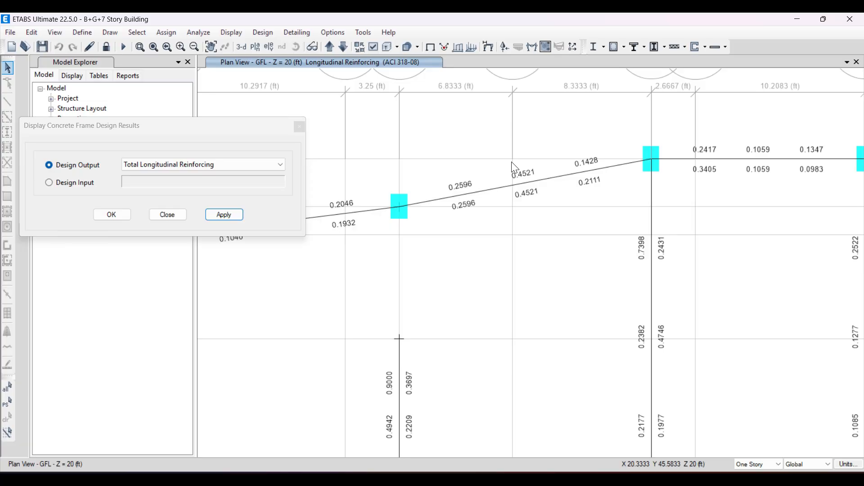
scroll(515, 168, down, 3)
scroll(422, 268, up, 3)
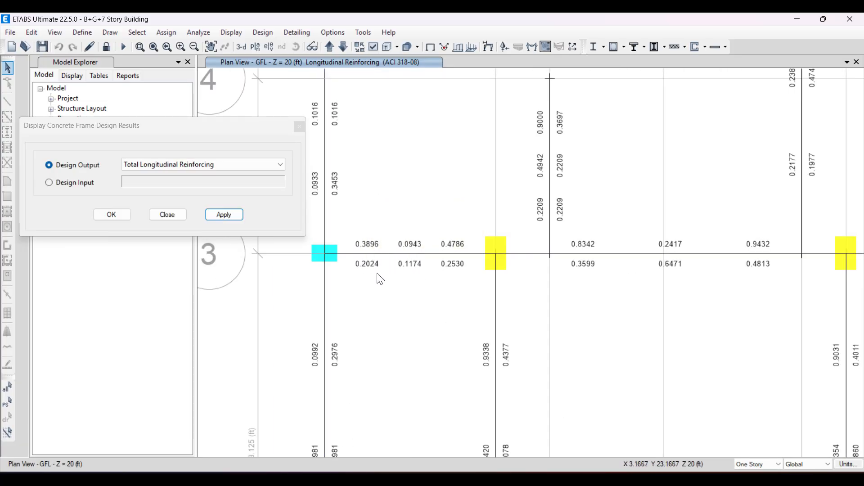
scroll(379, 269, down, 3)
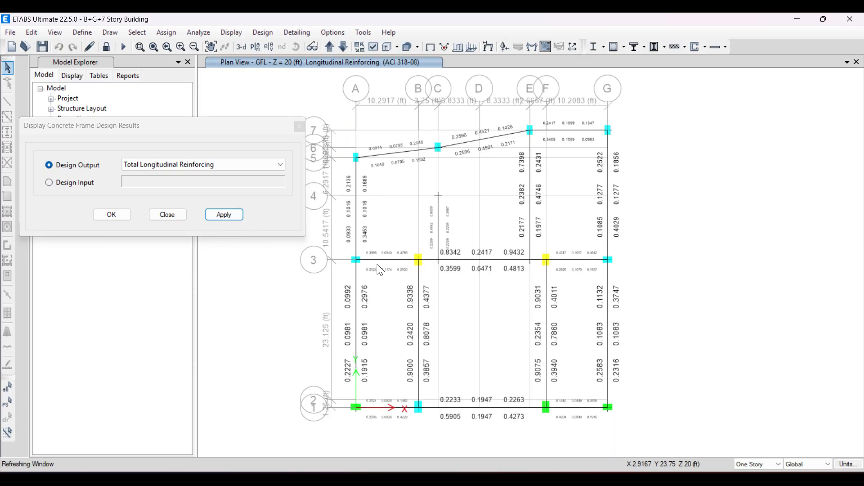
scroll(465, 280, up, 3)
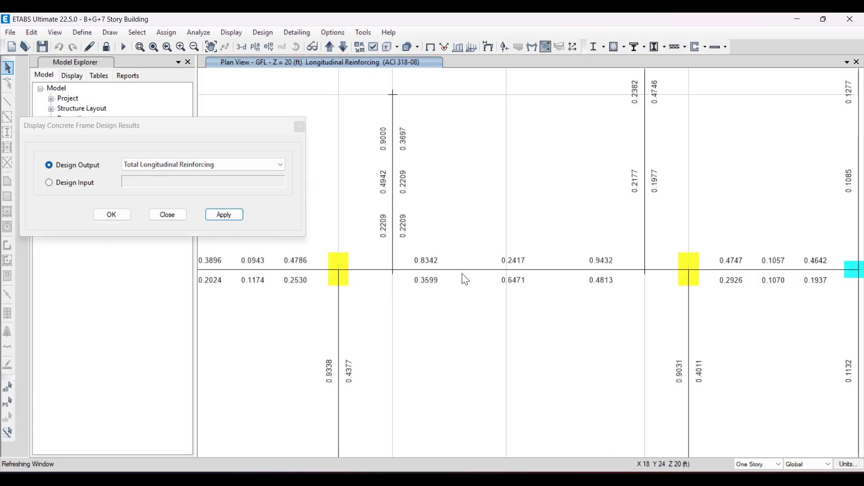
scroll(405, 279, down, 1)
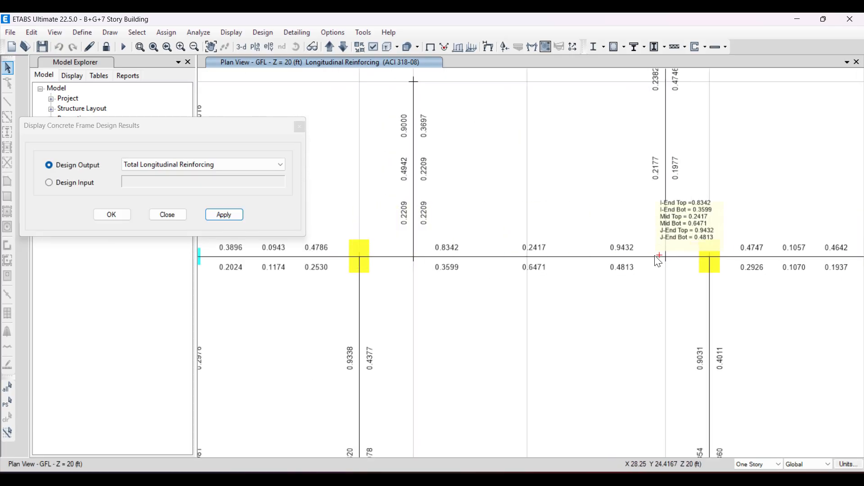
scroll(560, 254, down, 2)
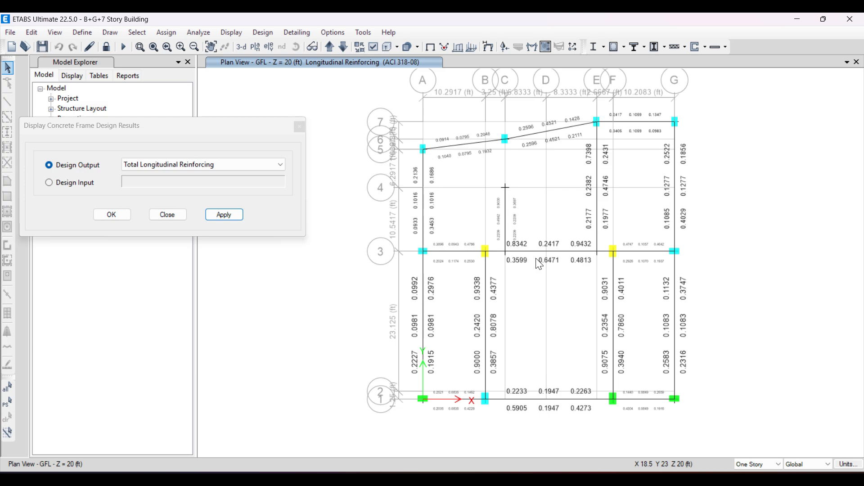
mouse_move(583, 250)
Examine the longitudinal reinforcing along grid line 1 and compare it with the beams on grid line 3
scroll(538, 396, up, 5)
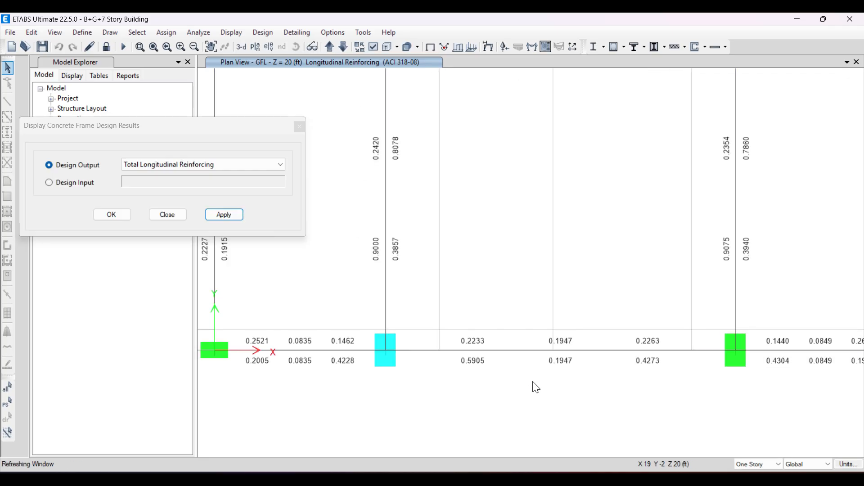
scroll(551, 419, down, 3)
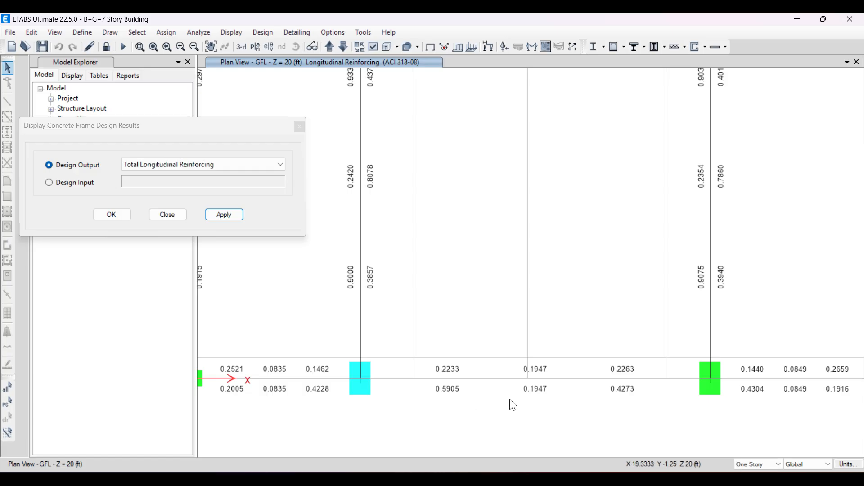
scroll(547, 406, down, 3)
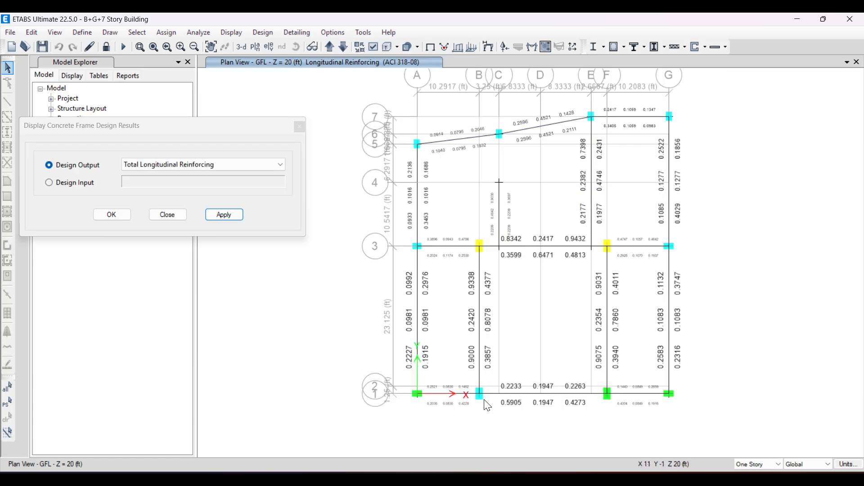
mouse_move(539, 399)
scroll(533, 243, up, 5)
scroll(527, 244, down, 3)
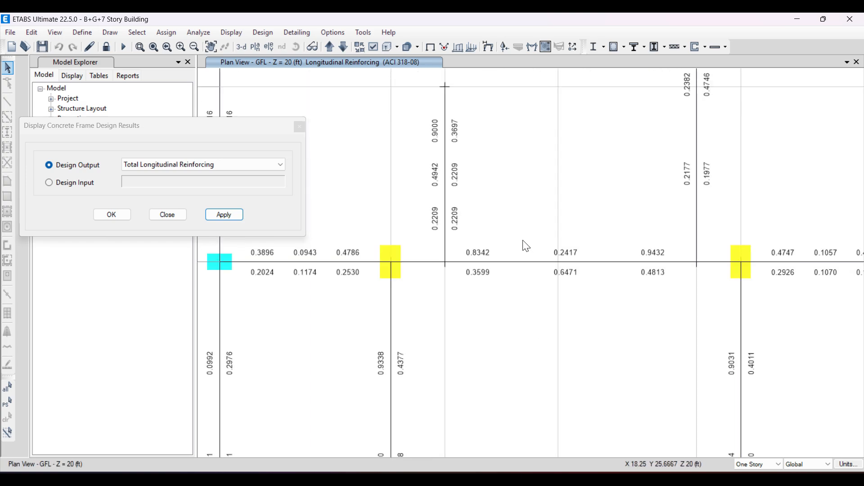
View the concrete beam design information and design details of the grid line 3 beam between grids B and F
scroll(522, 288, down, 3)
scroll(526, 306, up, 3)
click(512, 301)
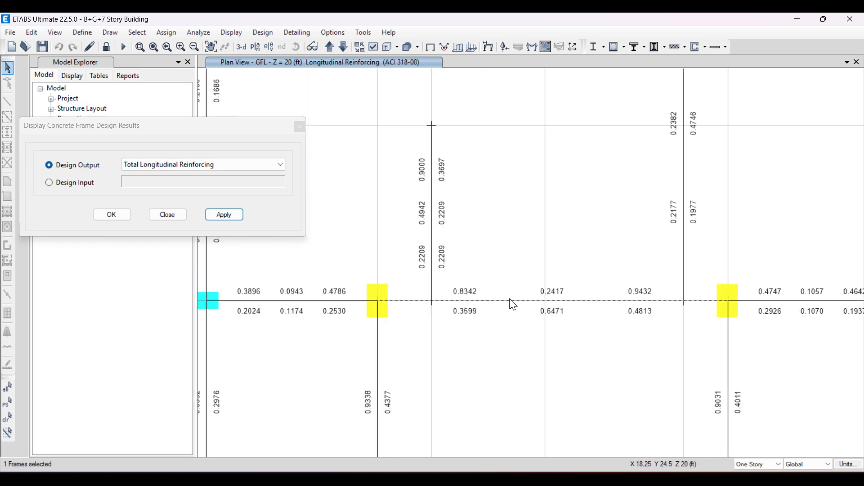
right_click(513, 304)
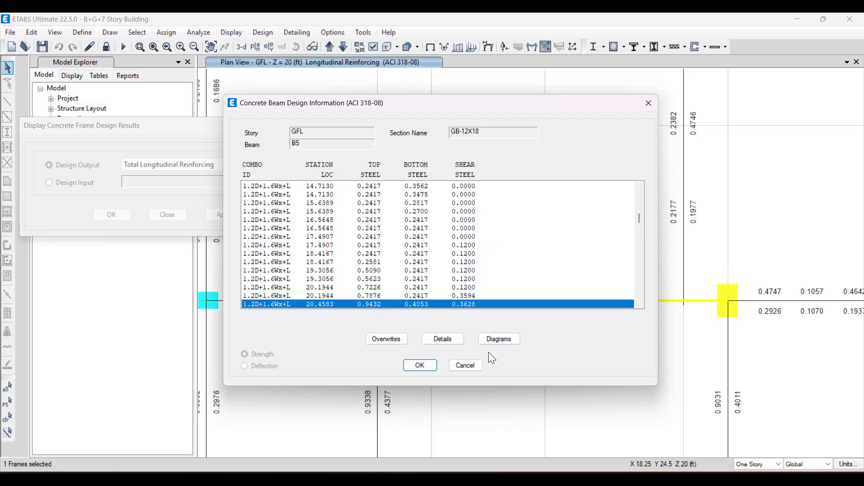
click(444, 340)
scroll(421, 260, down, 5)
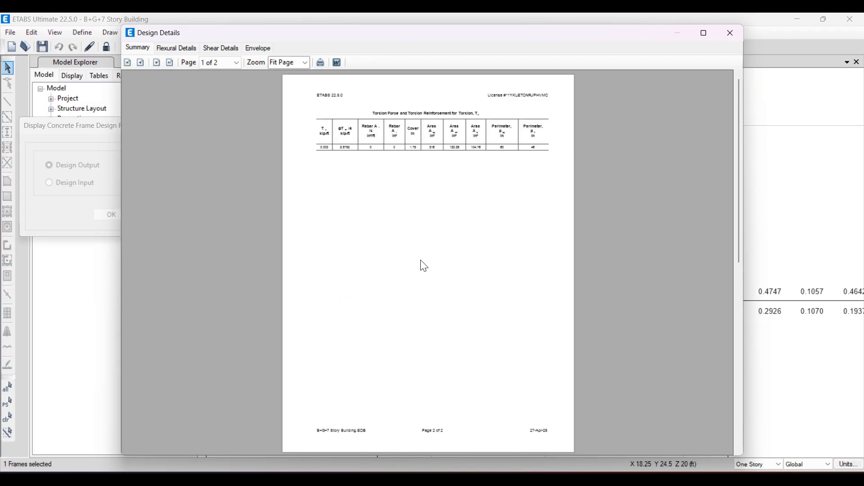
scroll(424, 266, up, 5)
key(Escape)
key(Escape)
click(496, 301)
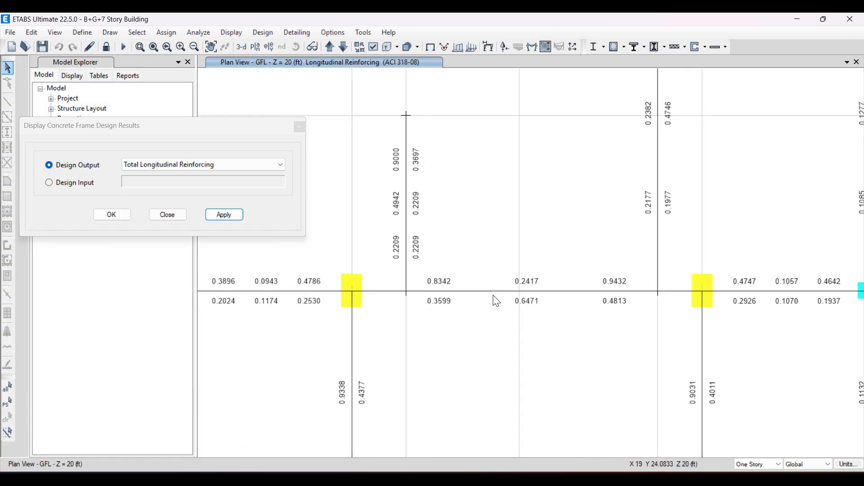
Switch to the Excel workbook 32. Beam Reinforcement Calculation (Detailing).xlsx
key(F3)
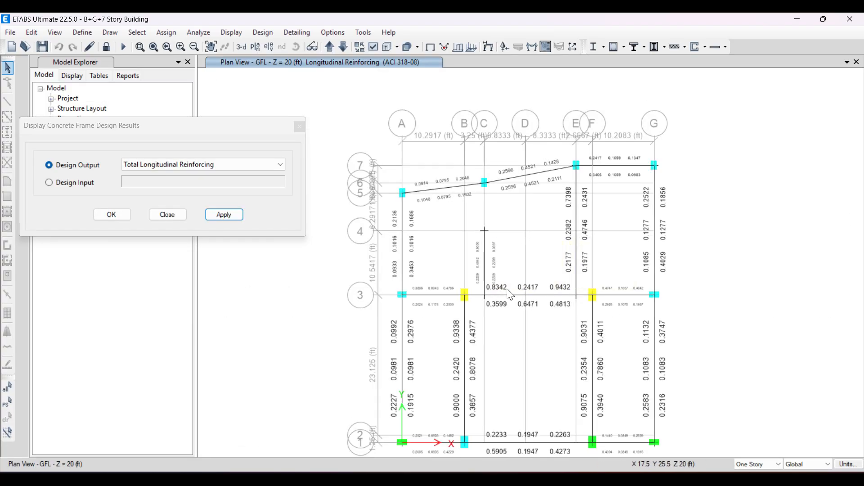
mouse_move(511, 293)
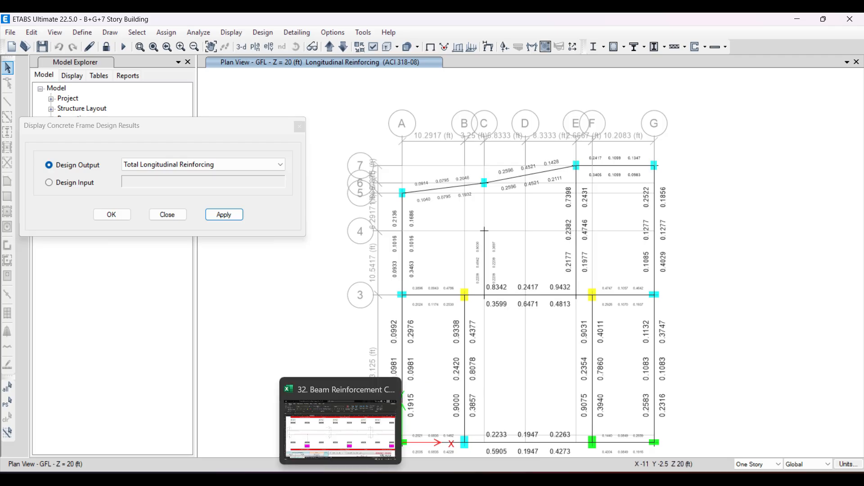
click(355, 427)
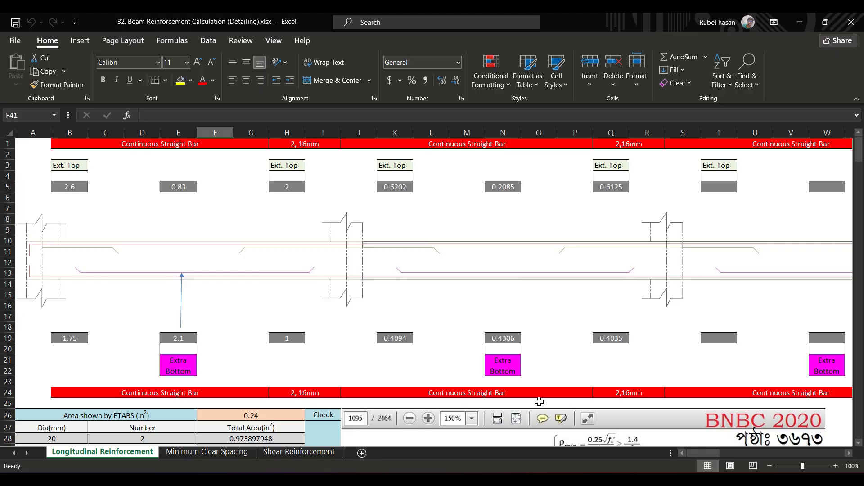
Examine the bar area calculation table and the BNBC 2020 flexural requirements on the Longitudinal Reinforcement sheet
drag(703, 453, 634, 454)
scroll(280, 232, down, 11)
scroll(248, 286, up, 5)
click(142, 388)
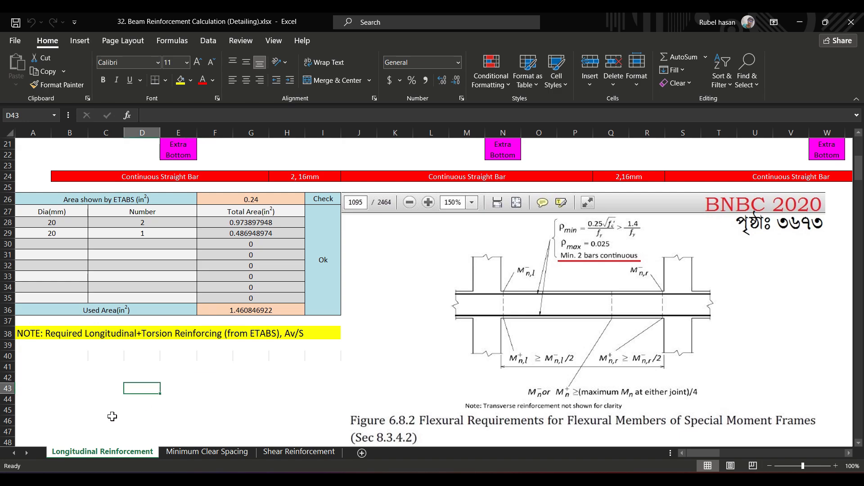
scroll(169, 293, up, 7)
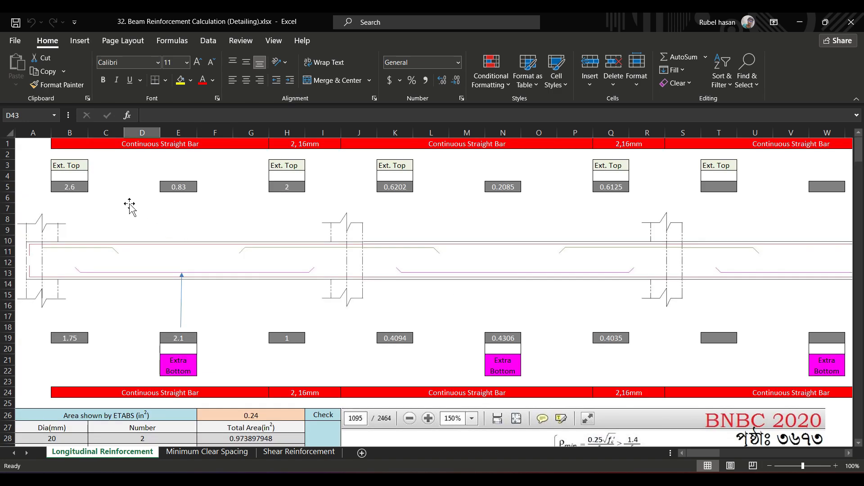
Read the grid line 3 beam's start-end top reinforcement in ETABS and enter it in Excel cell B5 as 0.84
click(77, 177)
click(76, 187)
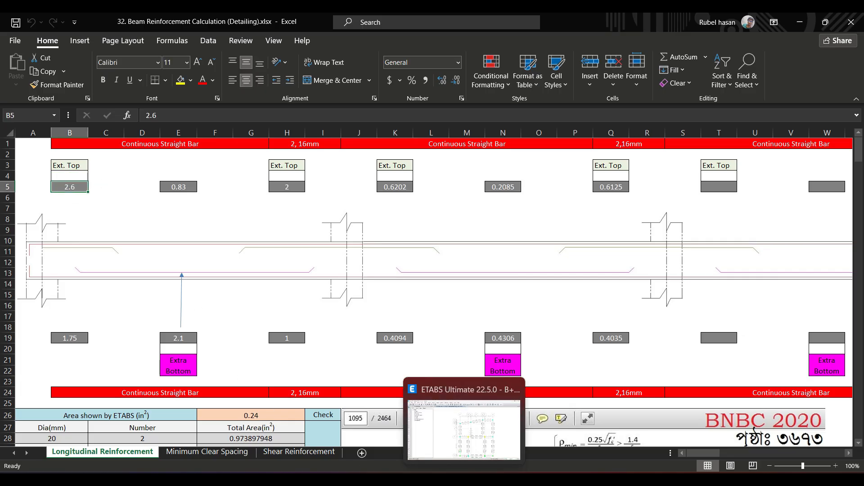
click(464, 423)
scroll(522, 306, up, 3)
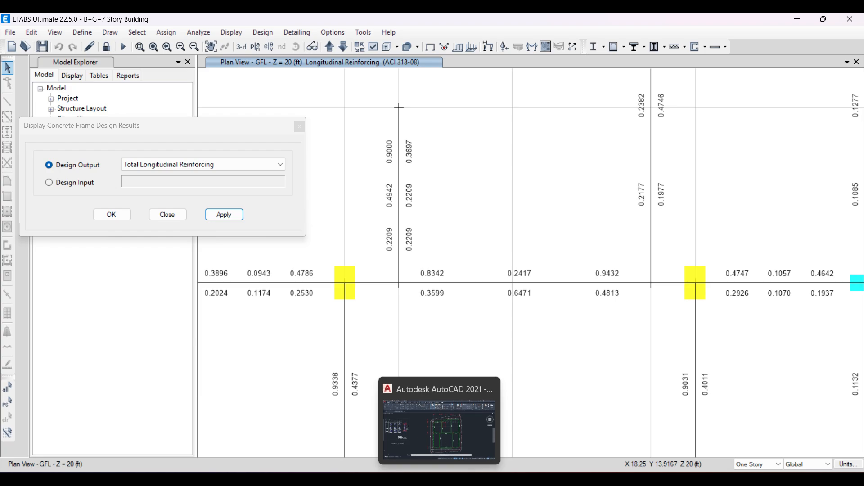
mouse_move(340, 479)
click(341, 430)
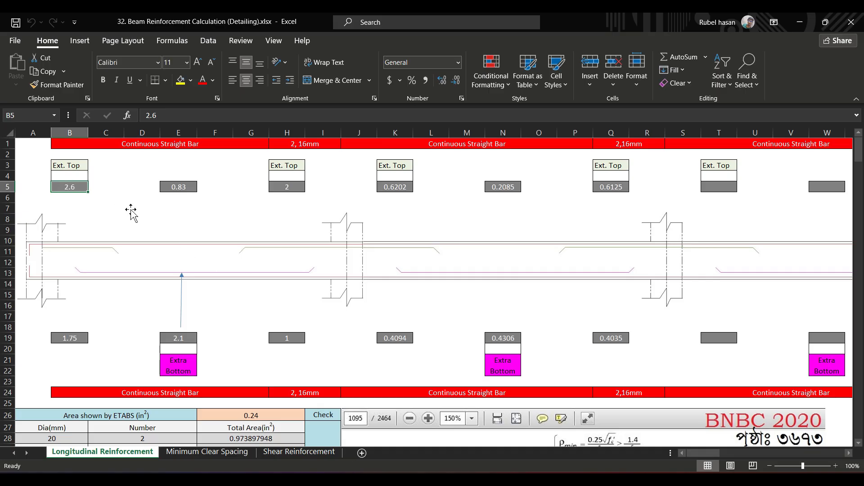
text(0.48)
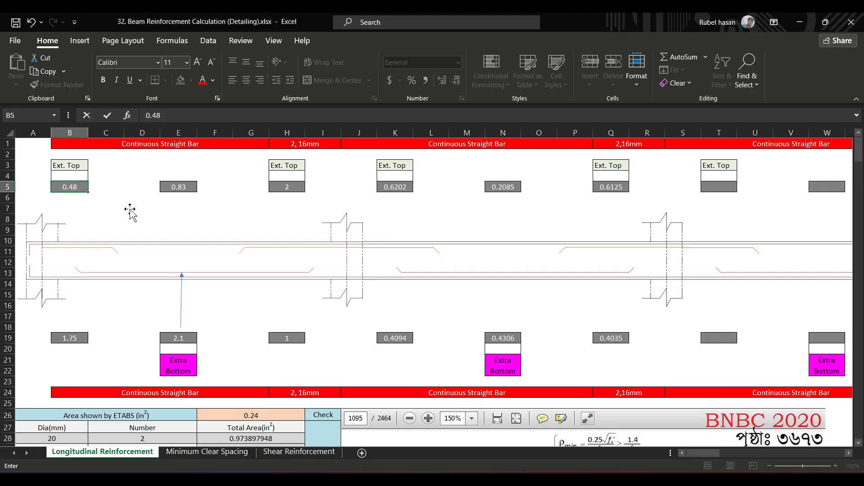
key(alt+Tab)
key(alt+Tab)
drag(80, 182, 53, 181)
text(0.)
Check the same beam's remaining top reinforcement in ETABS and enter 0.25 in Excel cell E5 and 0.95 in H5
click(178, 188)
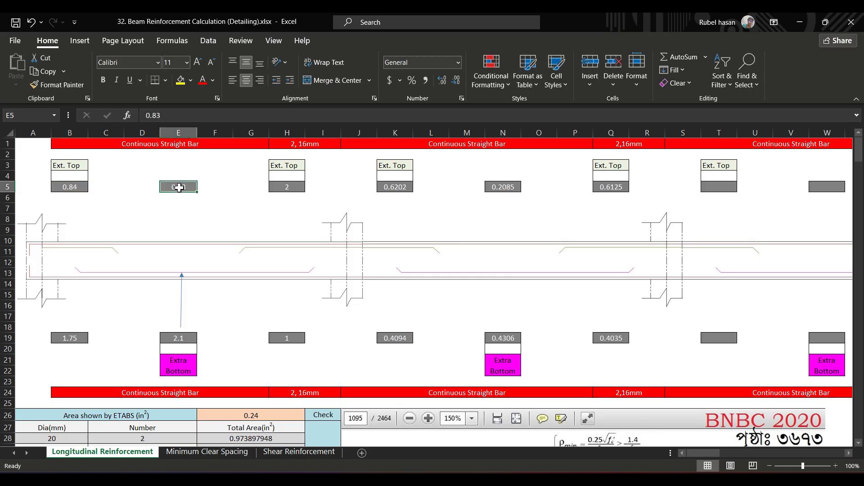
key(alt+Tab)
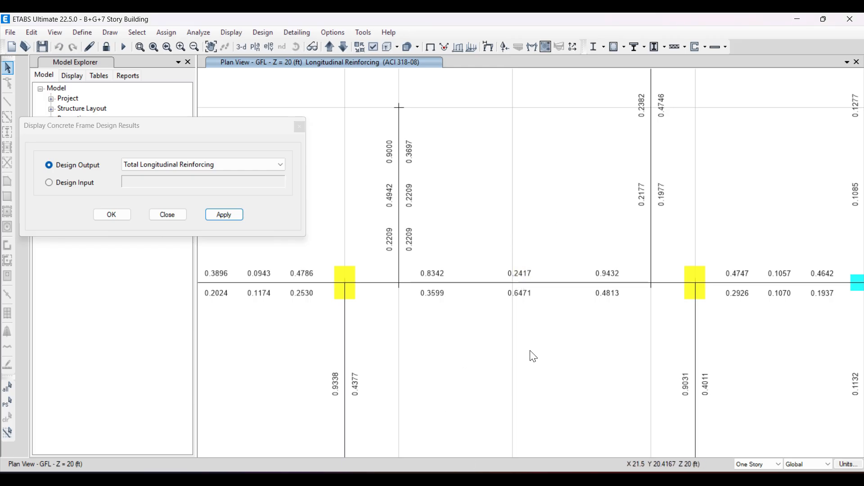
mouse_move(520, 283)
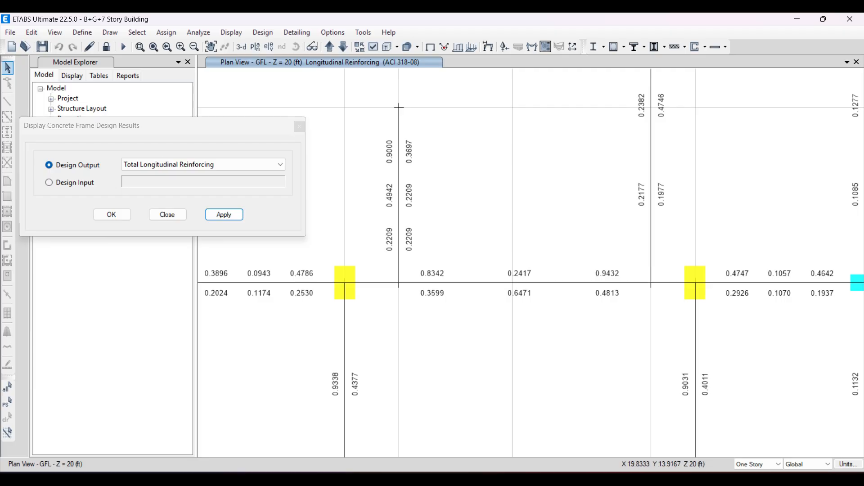
text(0.83)
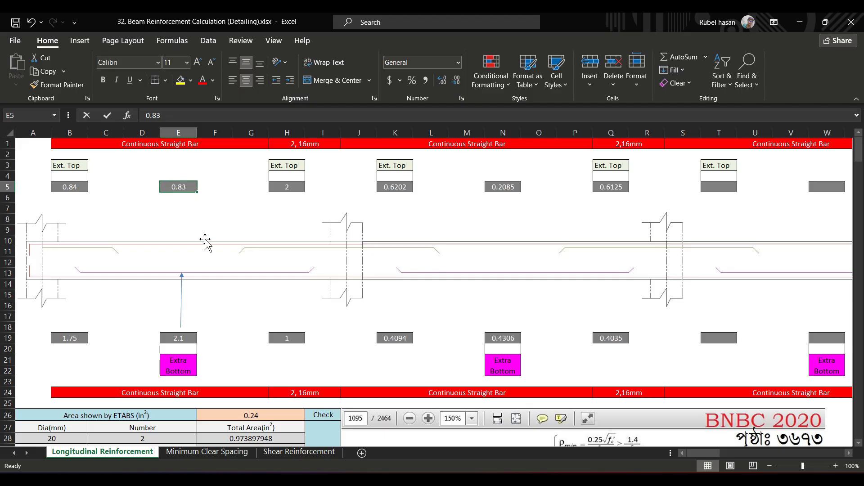
text(0.25)
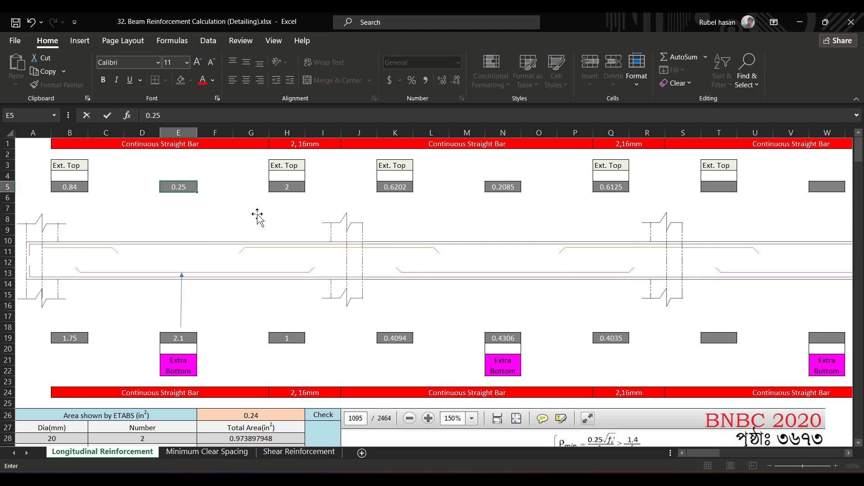
click(281, 185)
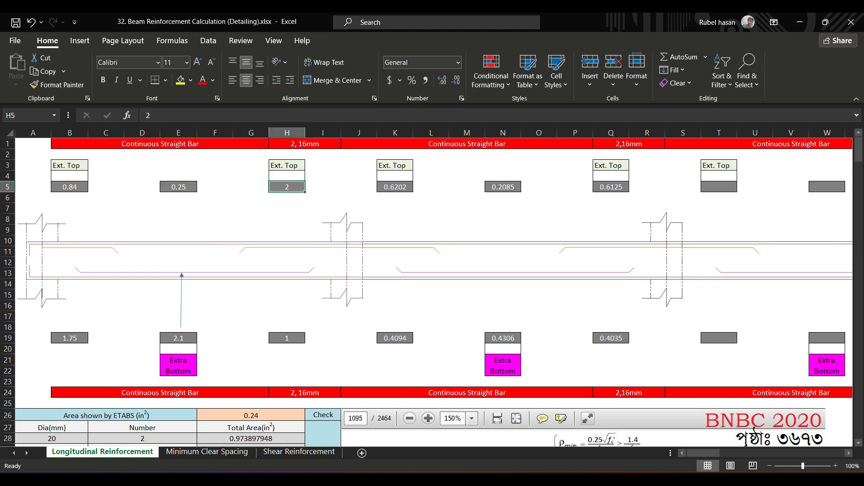
key(alt+Tab)
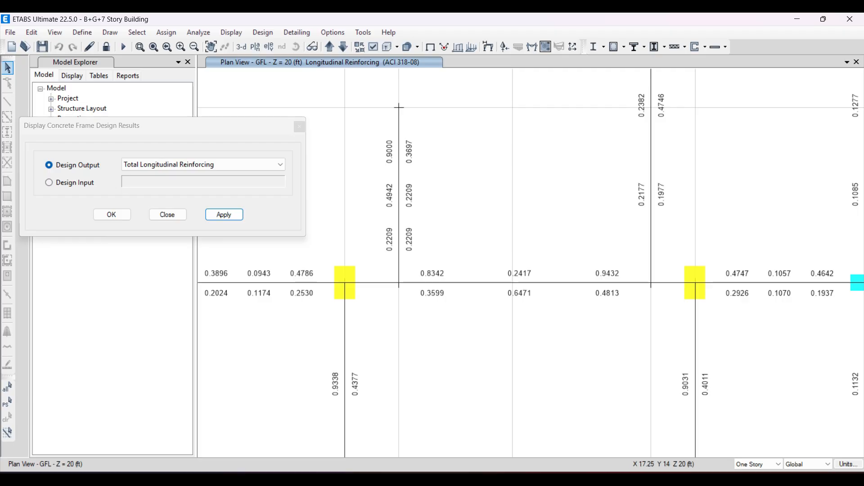
key(alt+Tab)
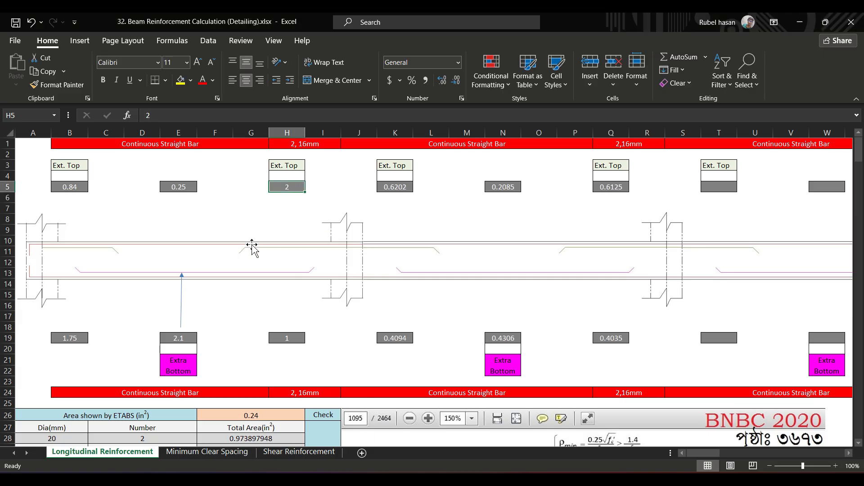
text(0.95)
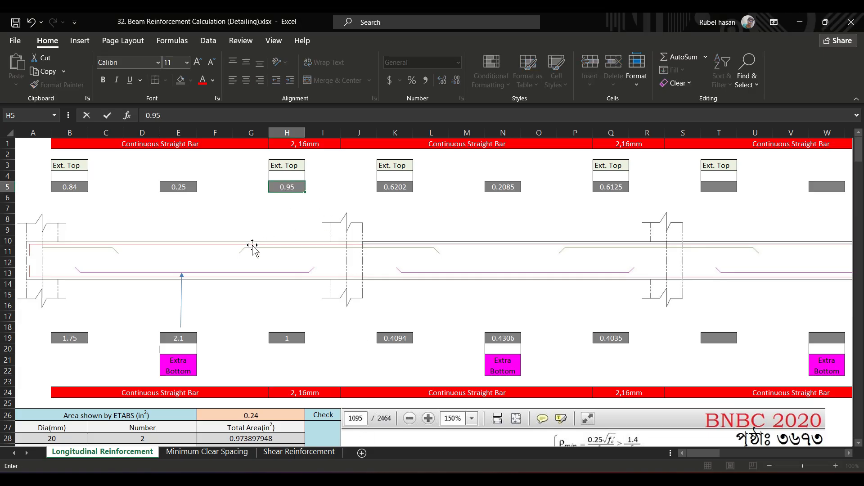
Read the beam's bottom reinforcement in ETABS and enter 0.36 in Excel cell B19 and 0.65 in E19
click(71, 337)
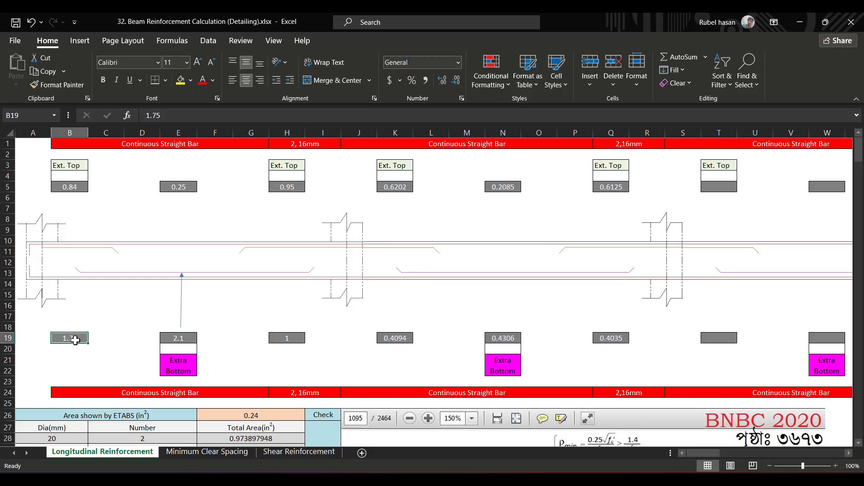
key(alt+Tab)
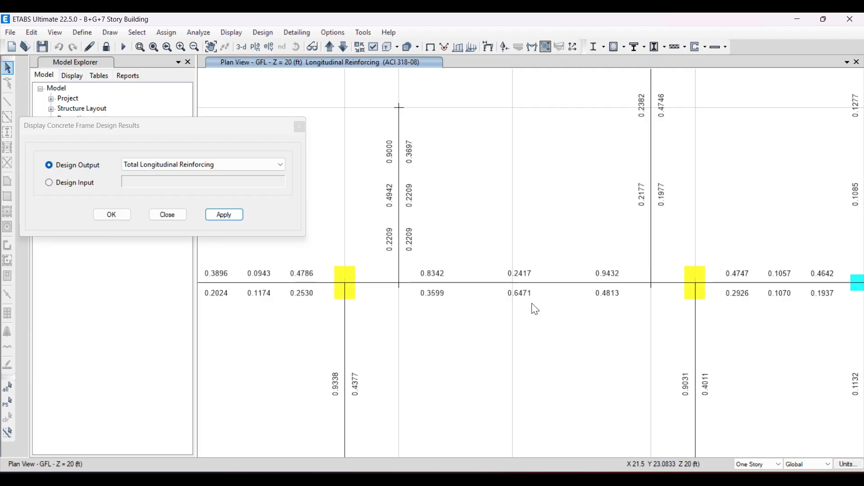
key(alt+Tab)
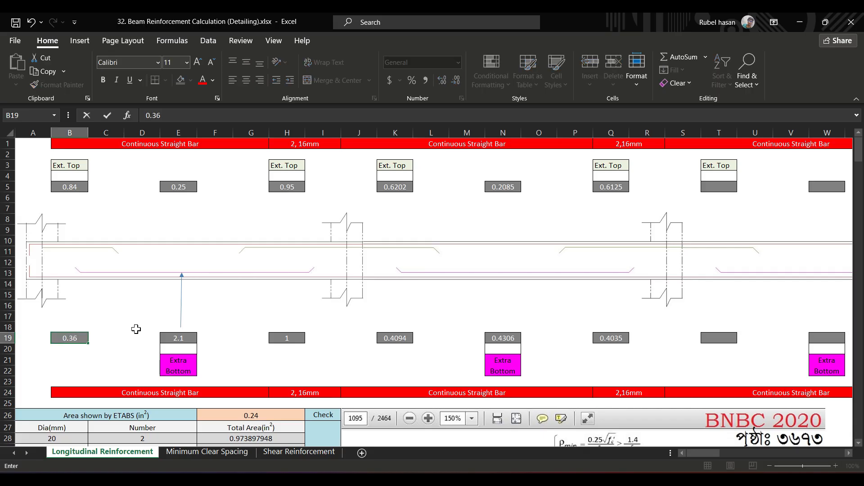
click(483, 468)
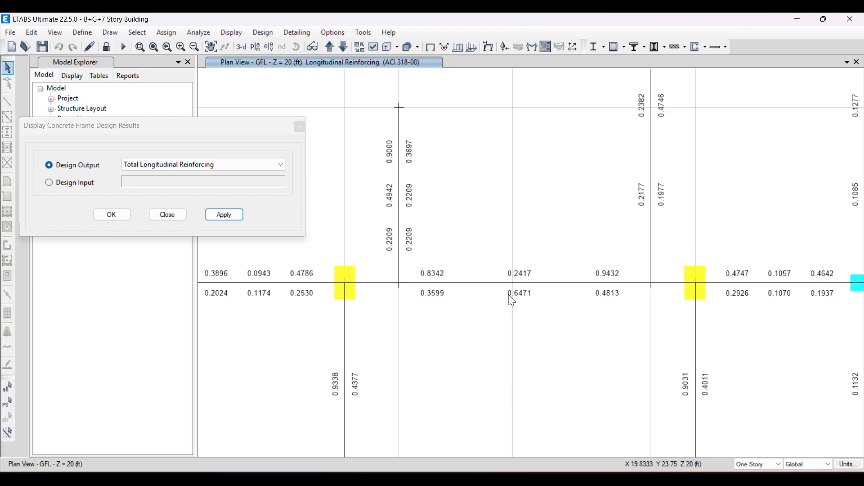
mouse_move(340, 482)
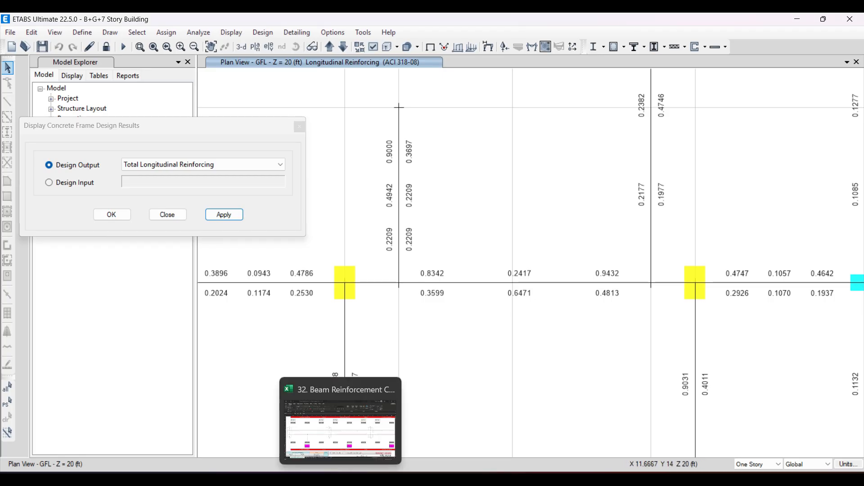
click(341, 427)
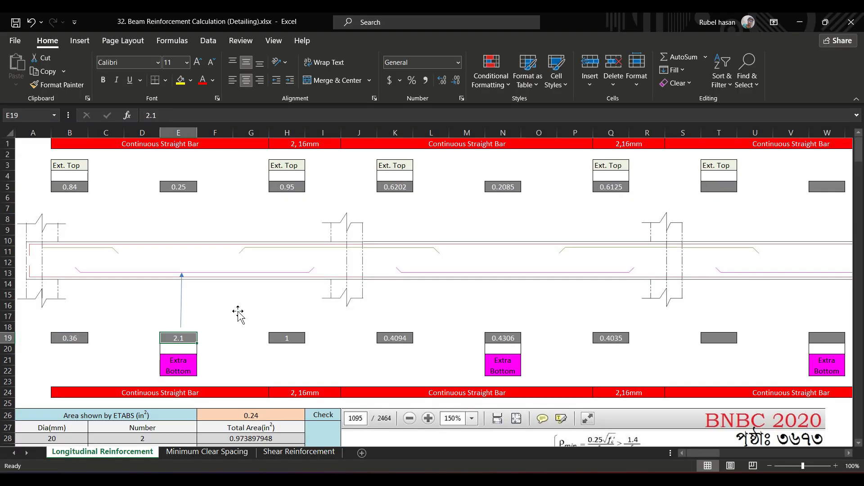
text(0.65)
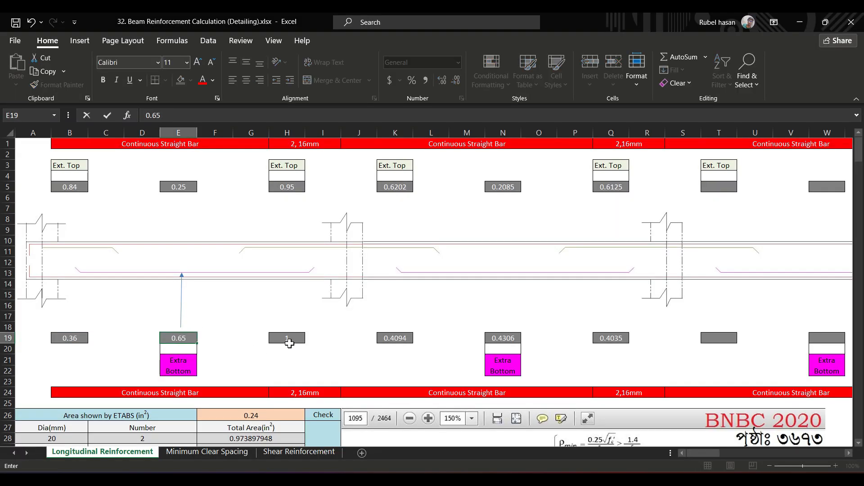
Check the beam's far-end bottom reinforcement in ETABS and set Excel cell H19 to 0.49
click(290, 337)
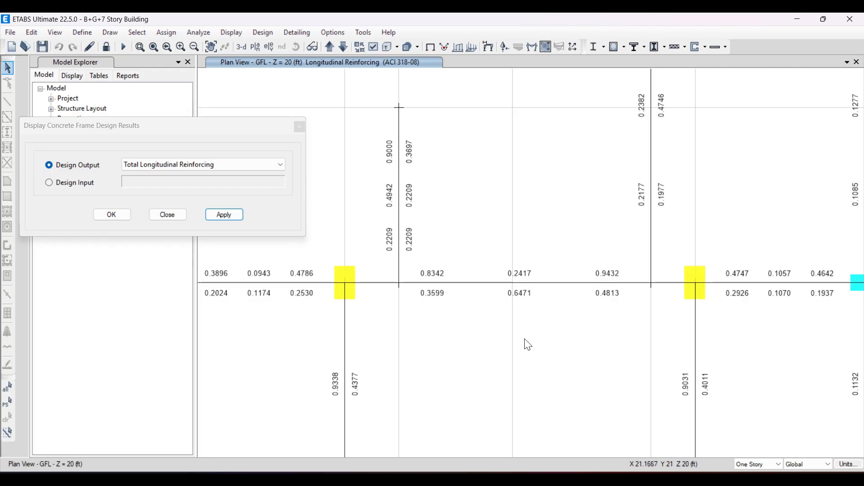
mouse_move(340, 478)
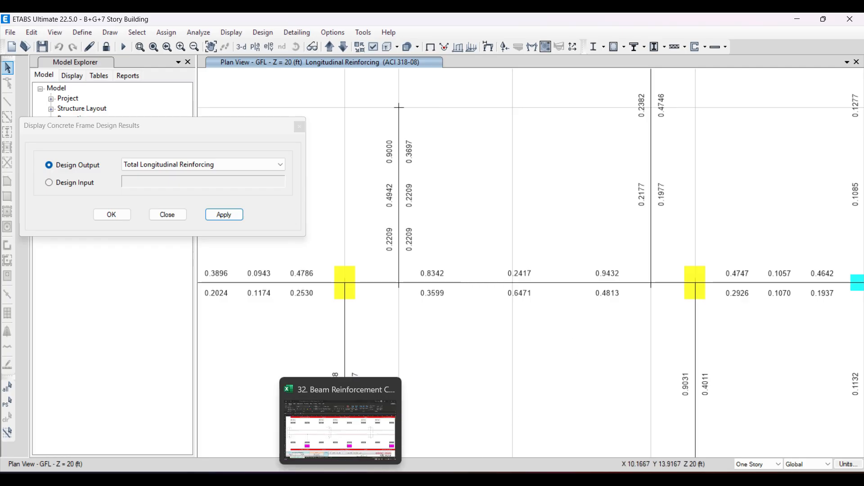
click(340, 428)
text(4)
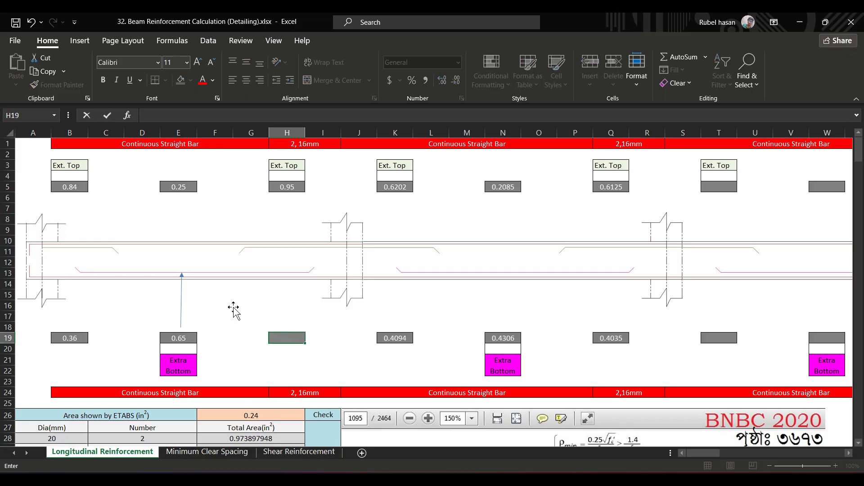
text(.49)
Compare the entered beam areas and set the area shown by ETABS in the calculation table to 0.25
scroll(283, 314, down, 10)
click(245, 326)
scroll(245, 326, up, 10)
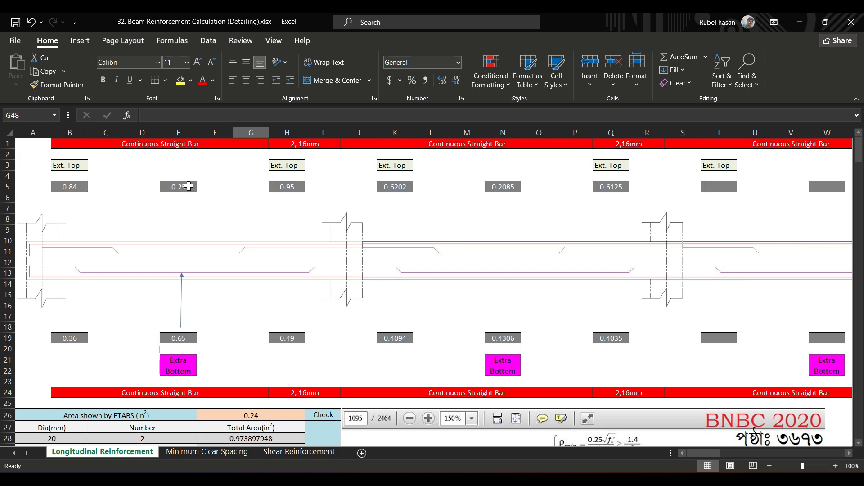
scroll(188, 187, down, 3)
click(222, 310)
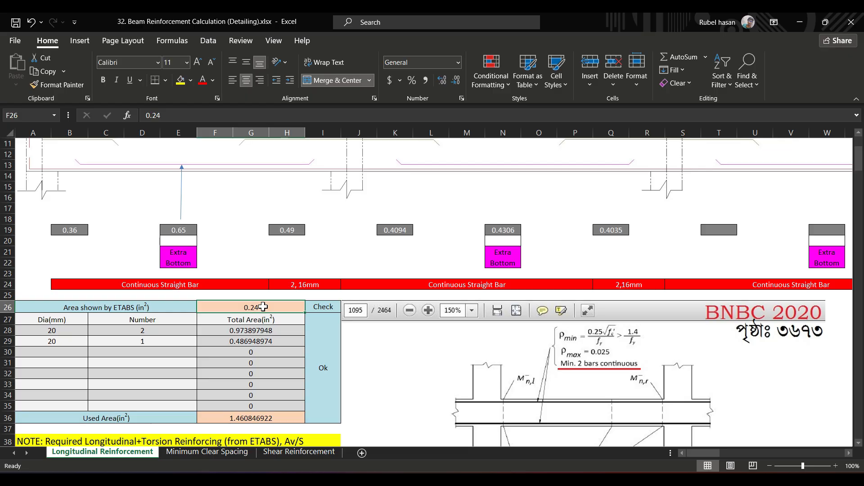
scroll(253, 266, up, 1)
scroll(253, 265, up, 3)
scroll(225, 265, down, 5)
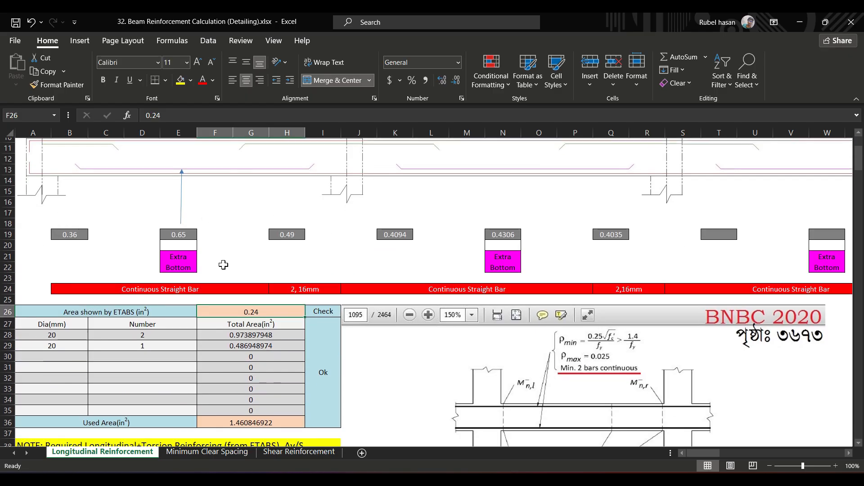
scroll(251, 269, up, 3)
scroll(251, 268, up, 3)
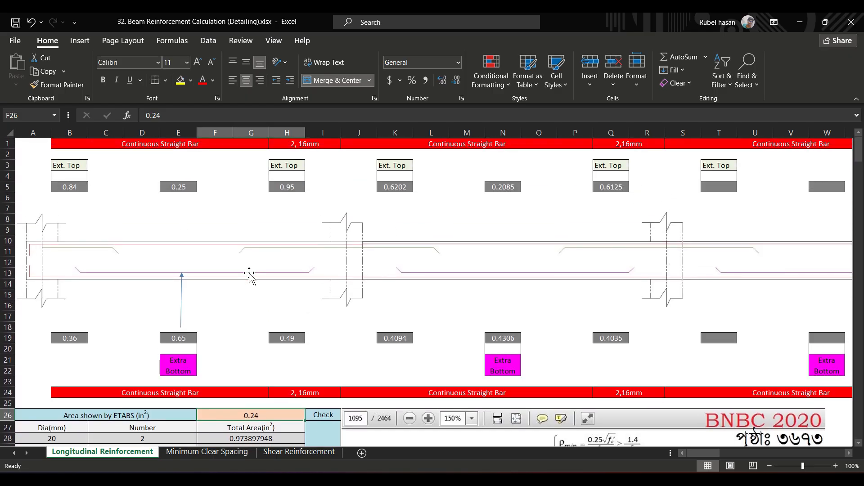
scroll(250, 270, down, 3)
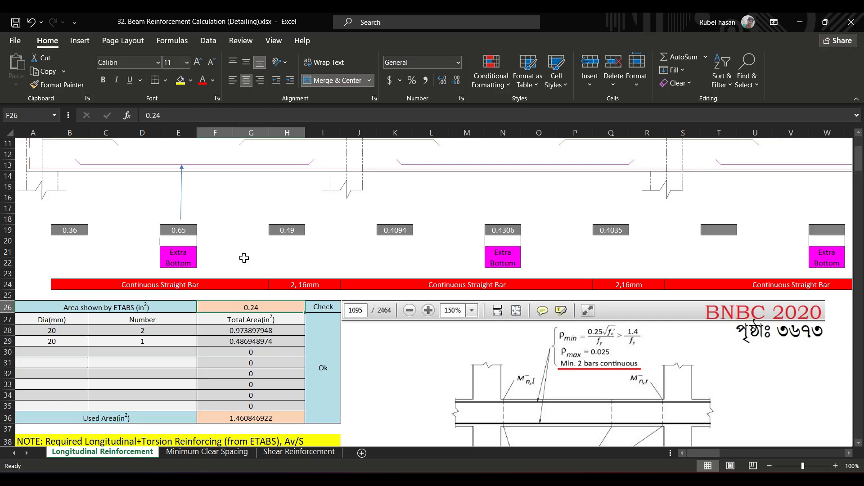
text(0.25)
key(Return)
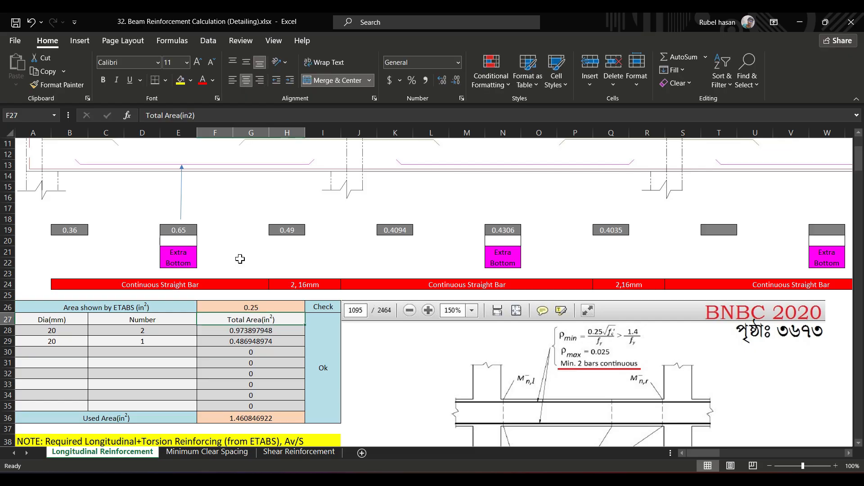
Clear the bar number in the second 20 mm row and choose 2 bars for the first 20 mm row
click(119, 340)
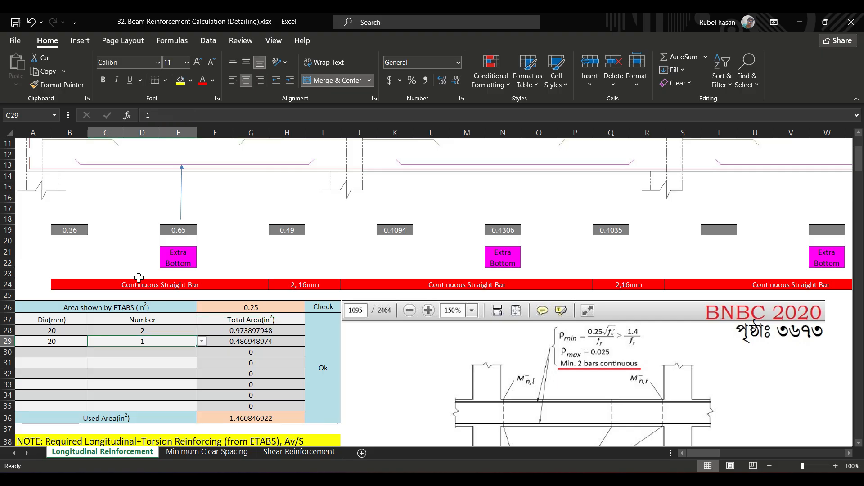
key(Delete)
click(163, 333)
click(57, 332)
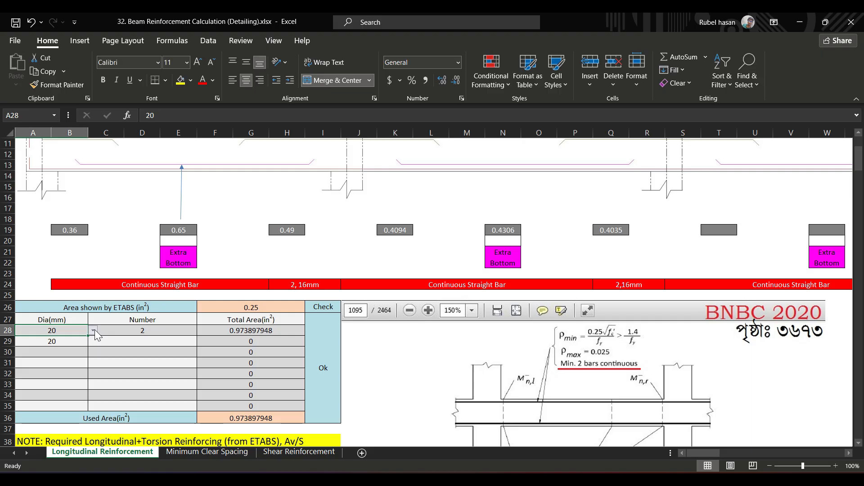
click(178, 332)
click(202, 330)
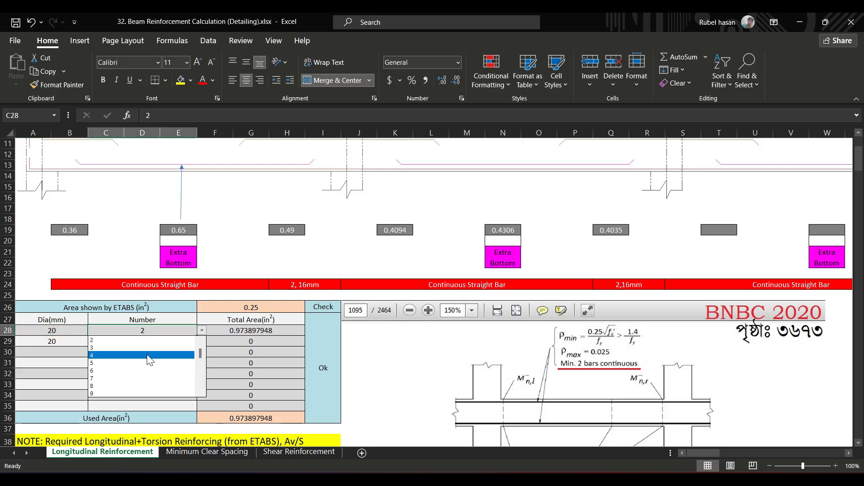
click(144, 340)
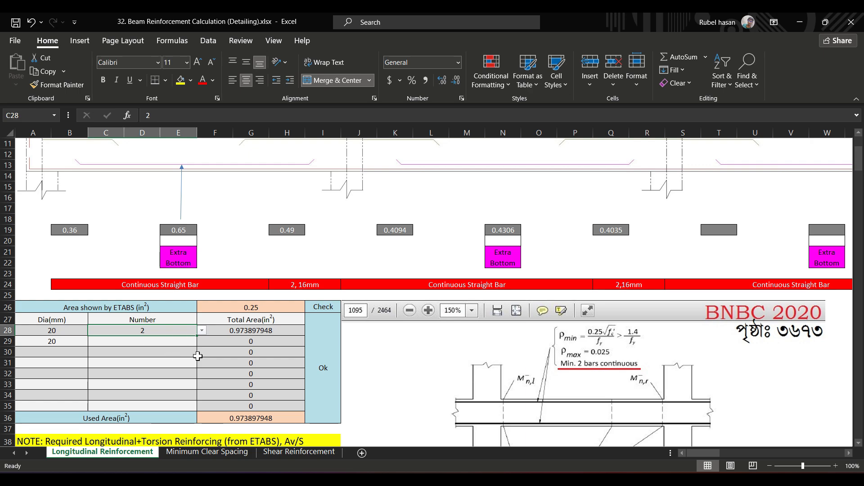
Compare the required areas above and below the beam diagram with the used area in the bar calculation table
scroll(183, 355, up, 1)
scroll(182, 356, up, 3)
scroll(181, 356, down, 3)
scroll(182, 350, up, 3)
scroll(177, 306, down, 3)
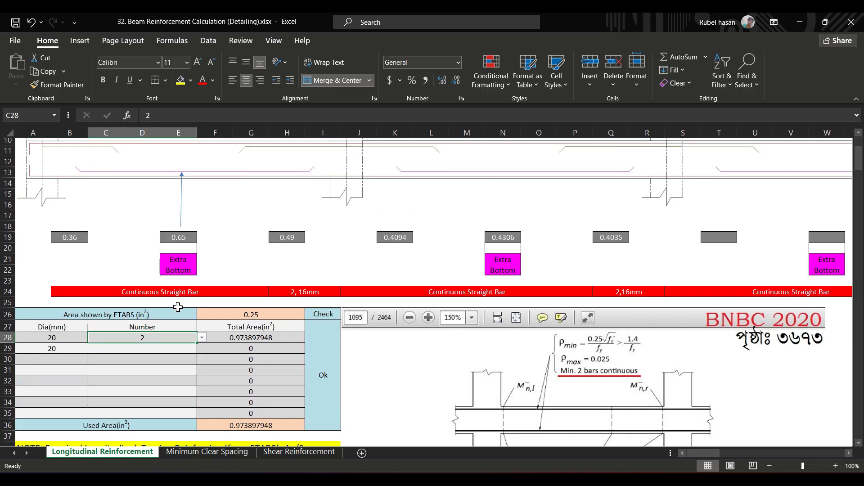
scroll(247, 378, down, 3)
scroll(248, 360, up, 9)
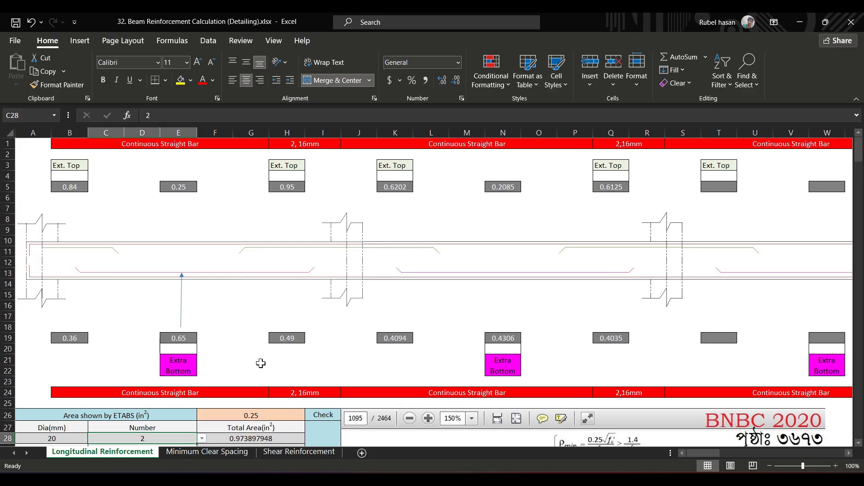
scroll(250, 341, down, 6)
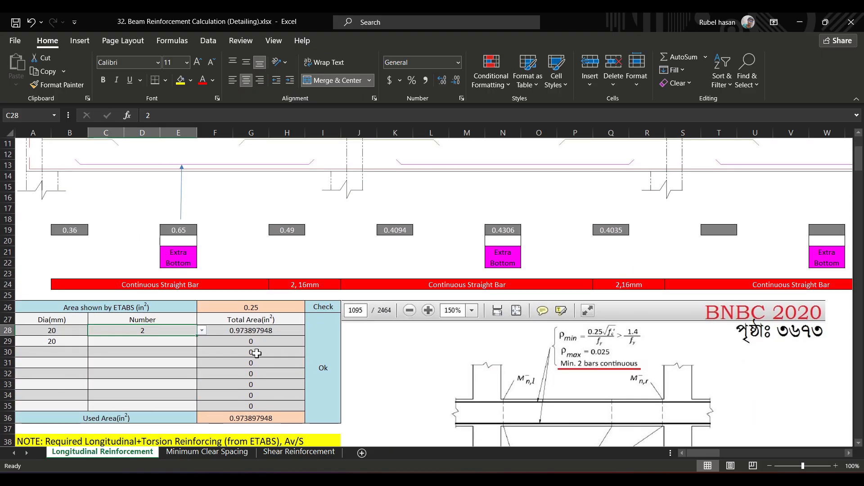
scroll(221, 353, up, 1)
scroll(220, 353, up, 2)
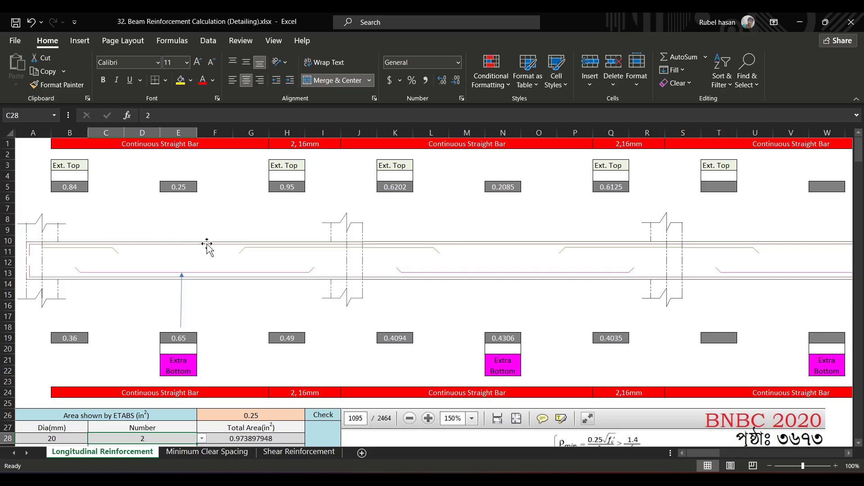
scroll(258, 311, down, 3)
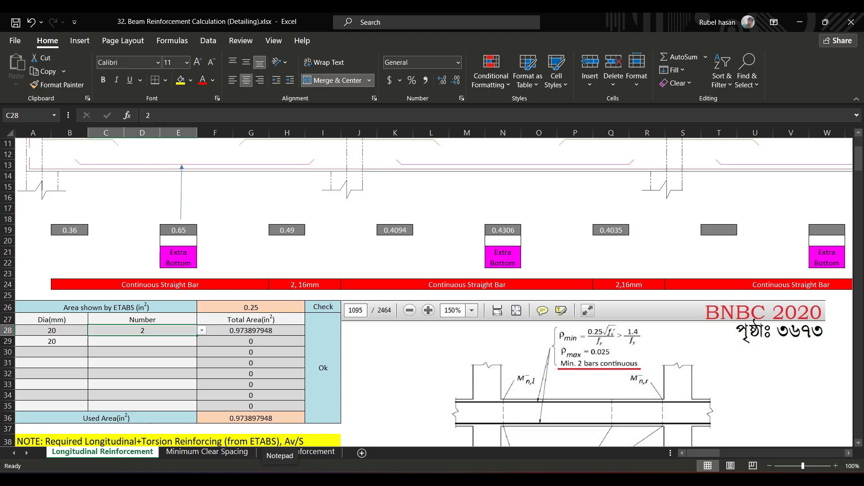
Open Calculator, subtract 0.25 from 0.97, and compare the difference with the beam's near-end top area
click(571, 304)
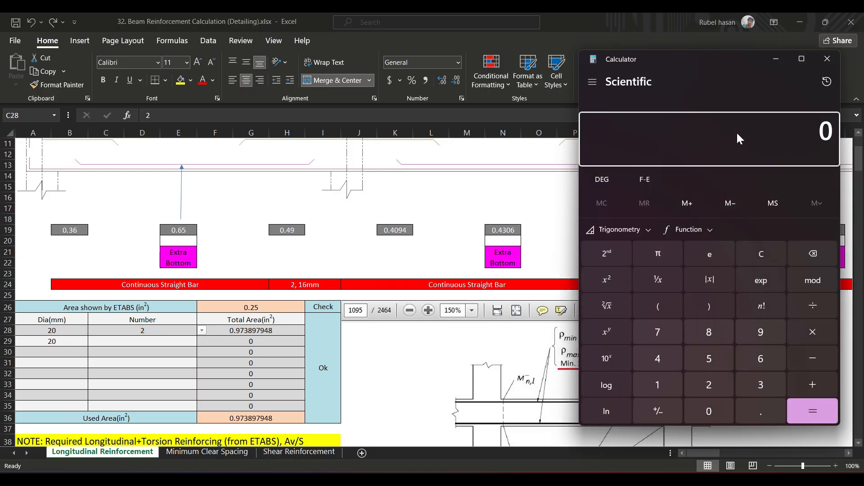
click(747, 408)
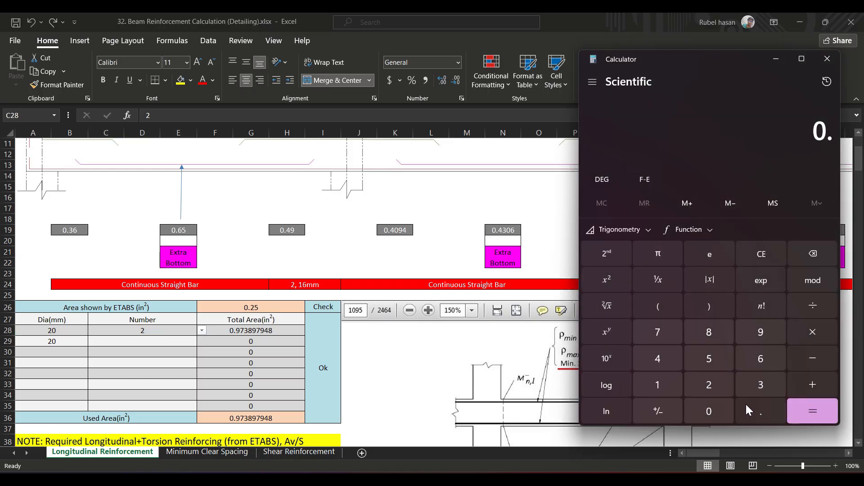
click(770, 332)
click(662, 328)
click(812, 358)
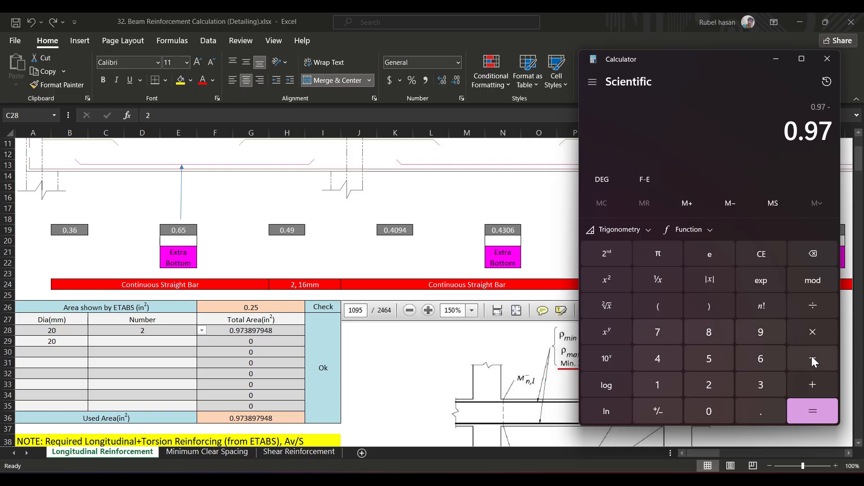
click(760, 411)
click(710, 385)
click(709, 358)
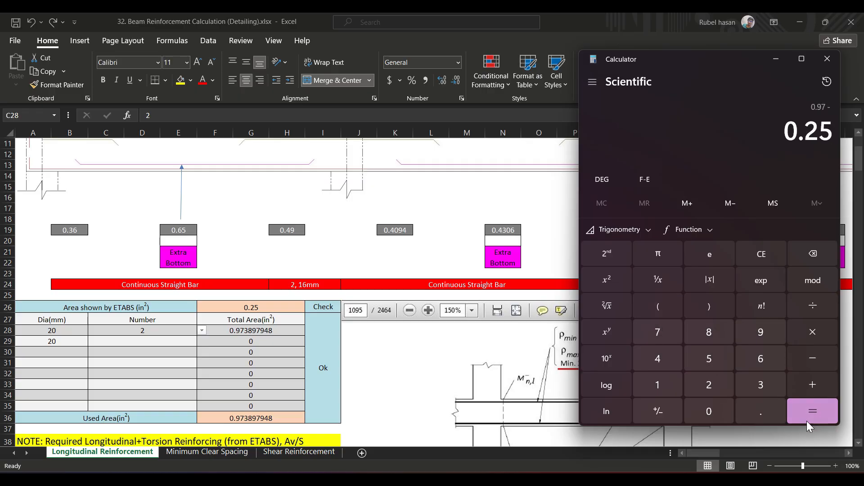
click(812, 409)
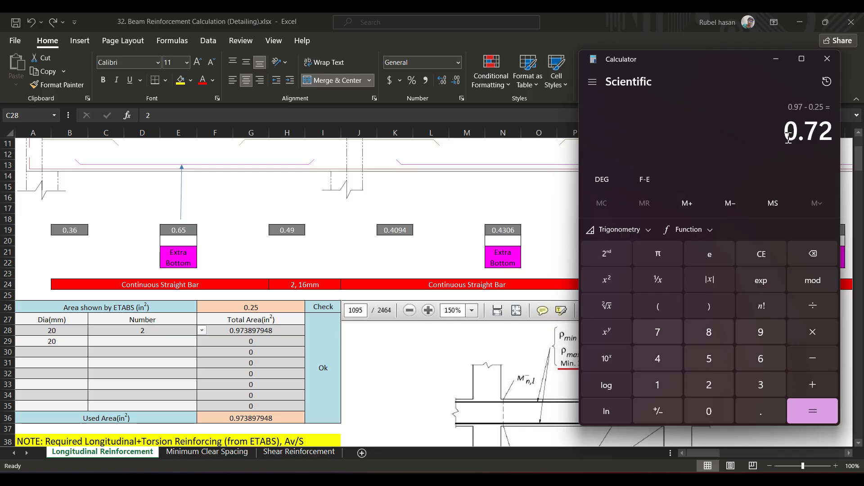
drag(786, 135, 837, 136)
scroll(405, 292, up, 4)
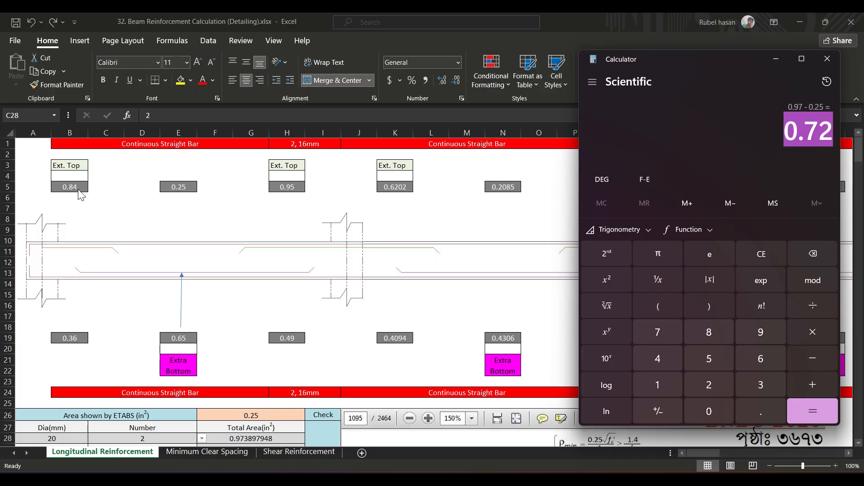
click(709, 132)
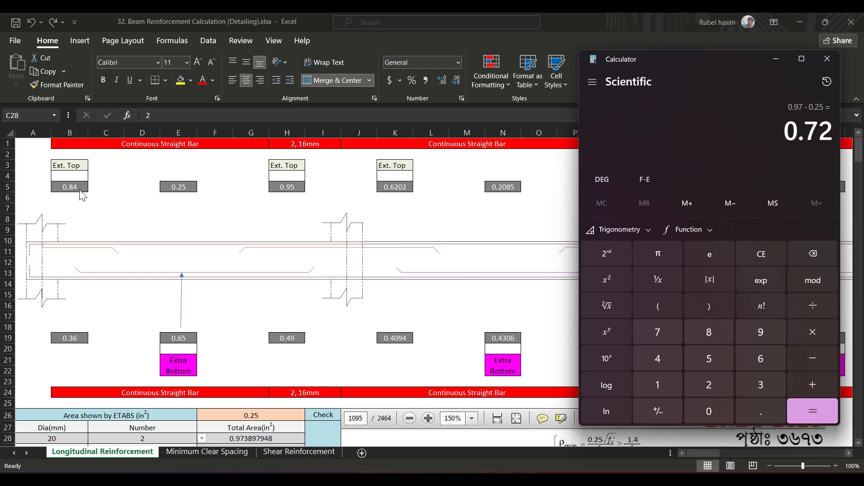
In Excel's calculation table, choose 1 bar for the second bar row and change its diameter to 16 mm
scroll(150, 238, down, 7)
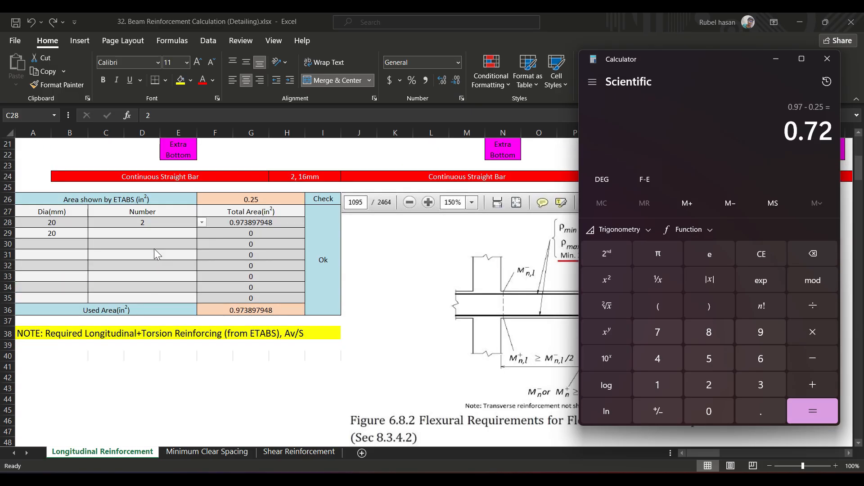
key(alt+Tab)
click(99, 236)
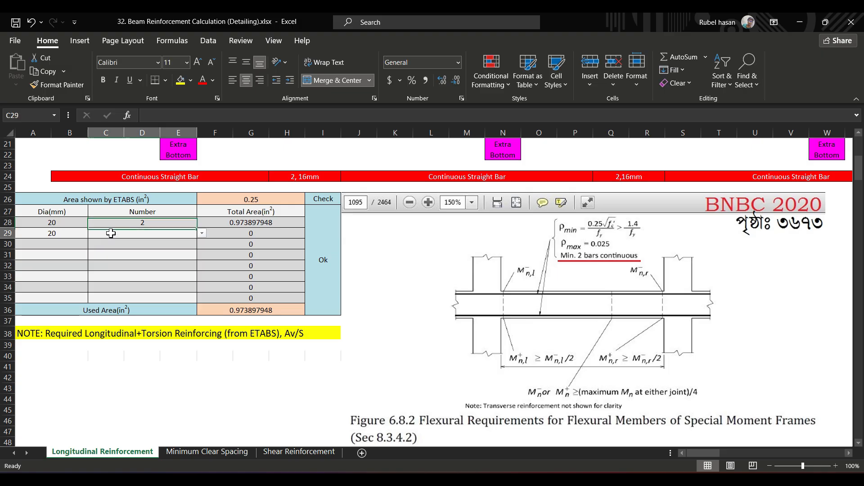
click(204, 233)
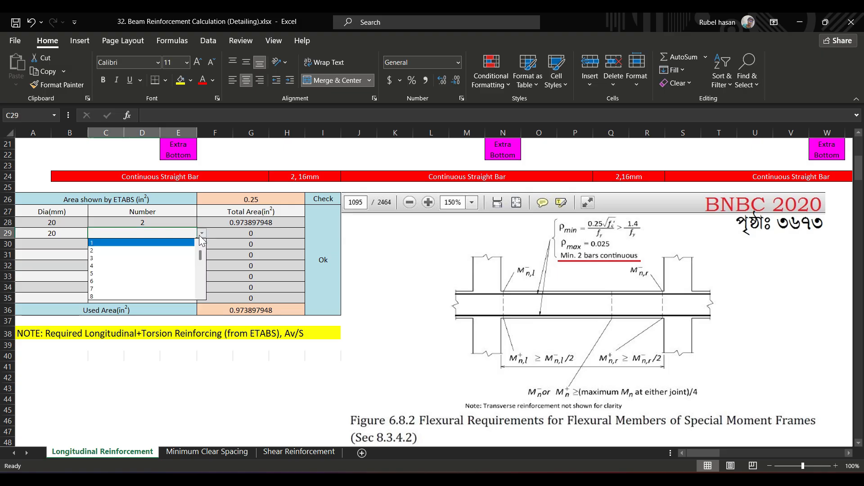
click(144, 240)
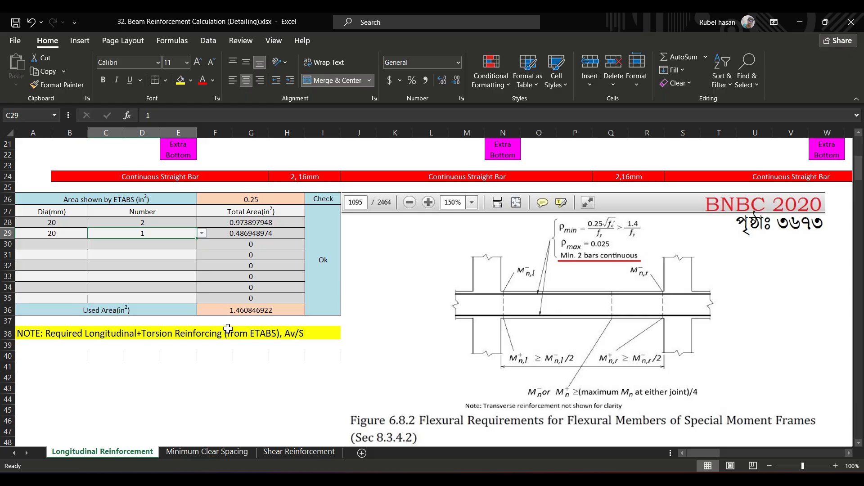
scroll(228, 329, up, 3)
click(67, 342)
click(93, 342)
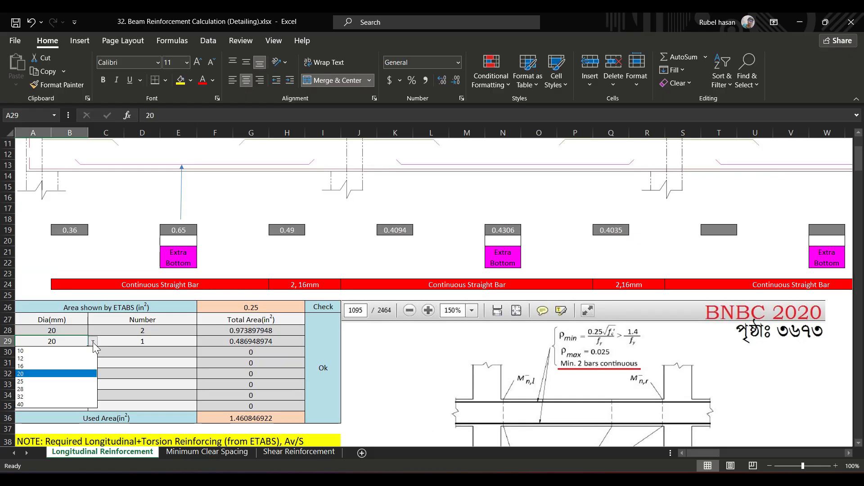
click(45, 365)
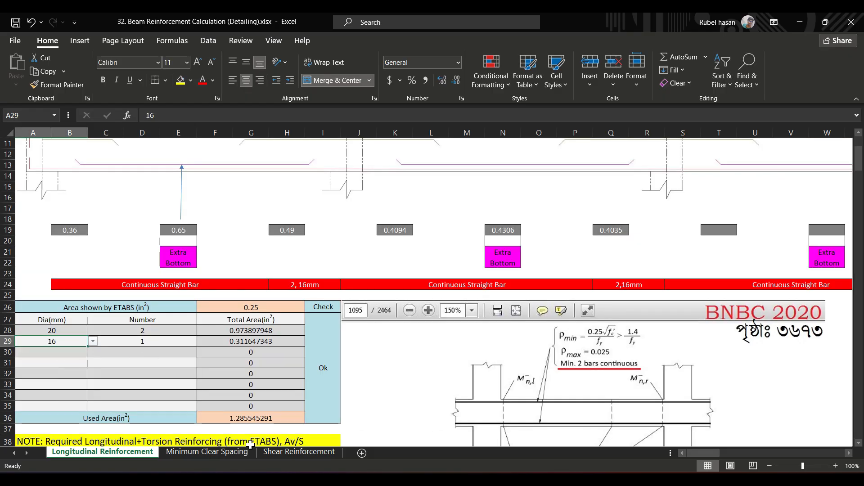
Add 0.84 and 0.25 in Calculator to check the total top reinforcement area at the beam's near end
scroll(226, 355, up, 1)
scroll(226, 354, up, 2)
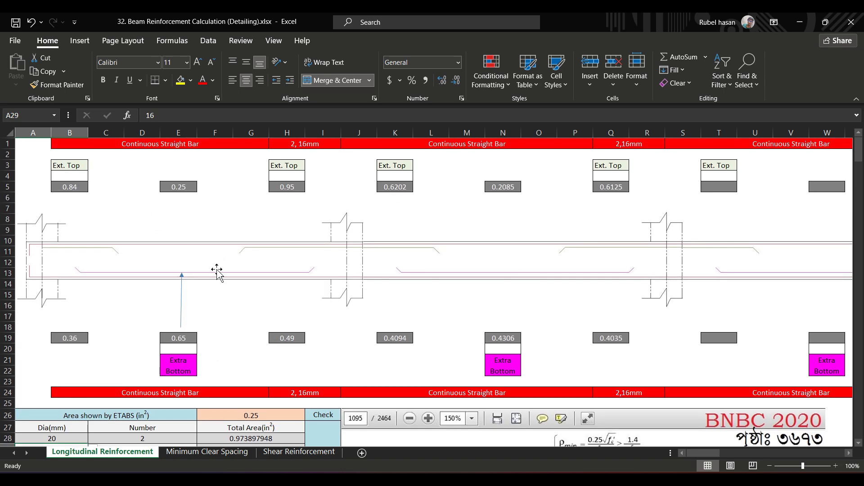
click(317, 476)
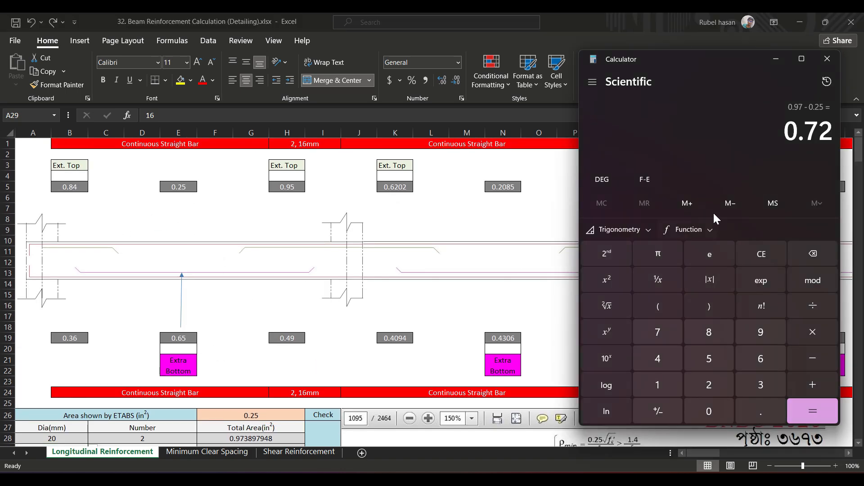
click(764, 252)
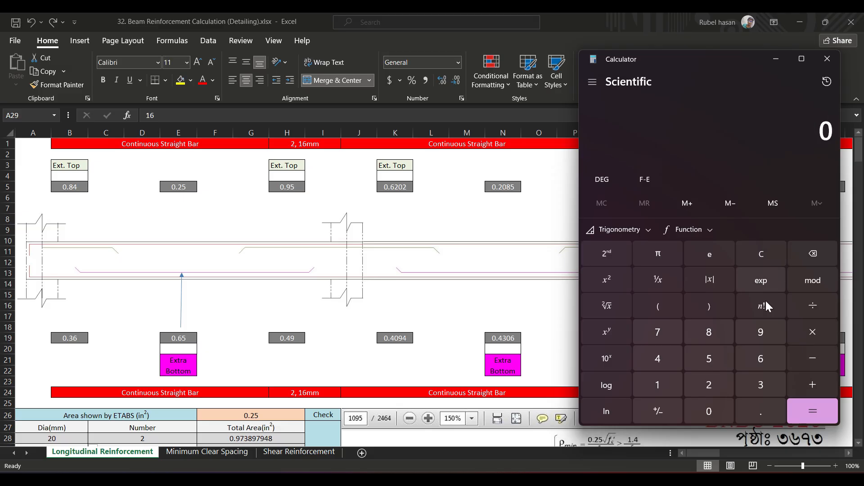
click(759, 409)
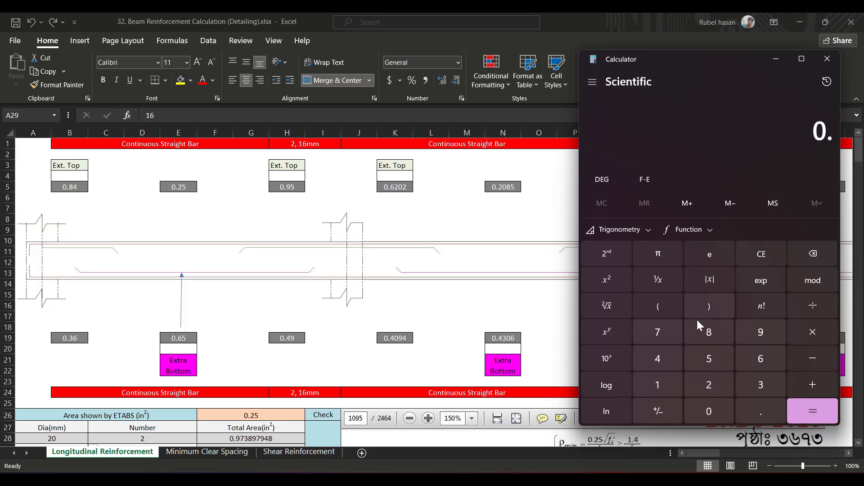
click(698, 321)
click(661, 358)
click(803, 386)
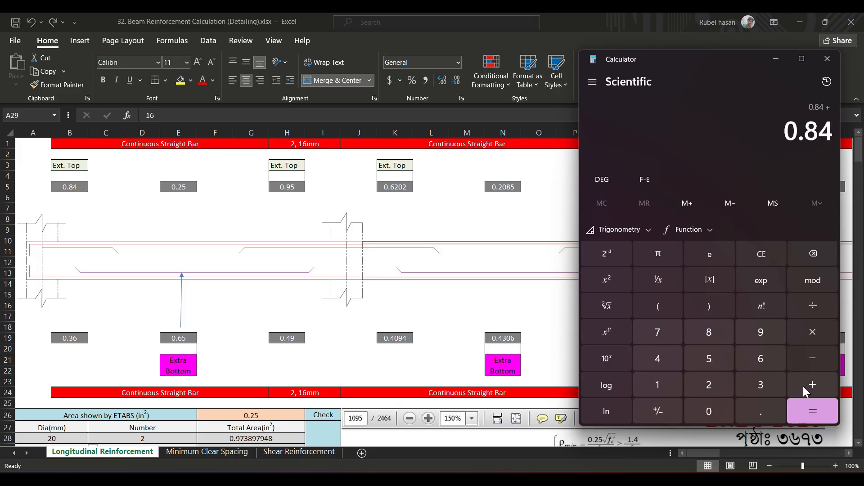
click(763, 412)
click(716, 385)
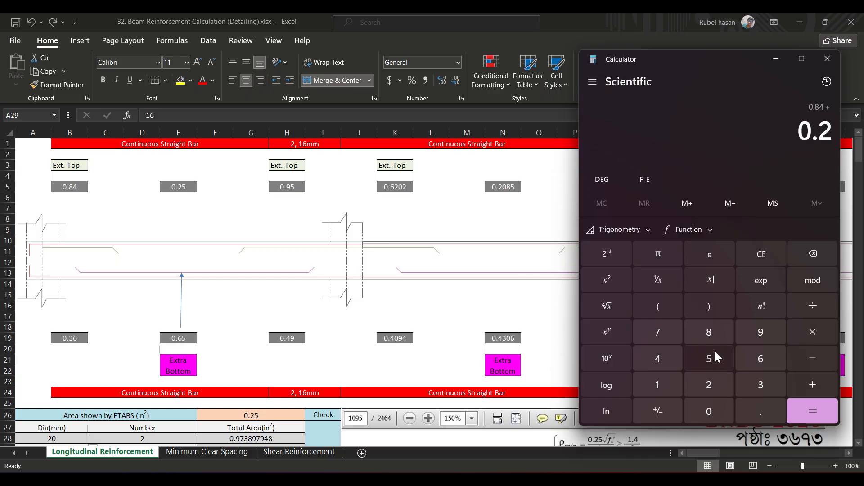
click(713, 357)
click(817, 408)
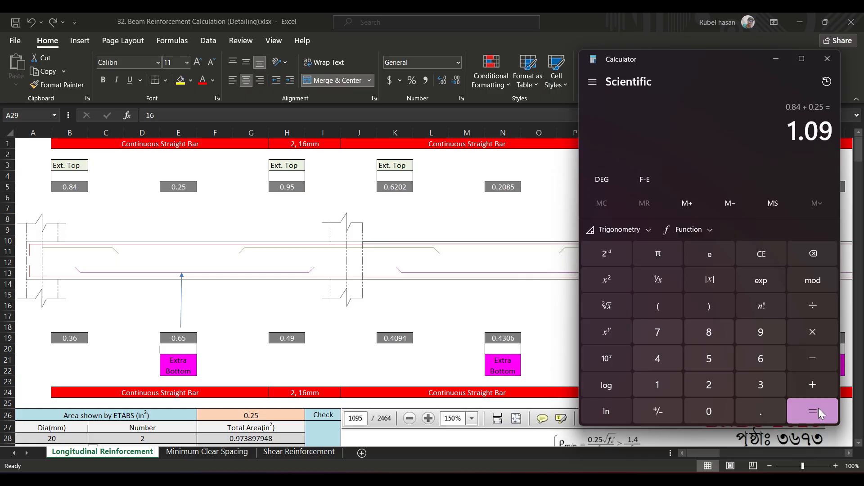
click(786, 131)
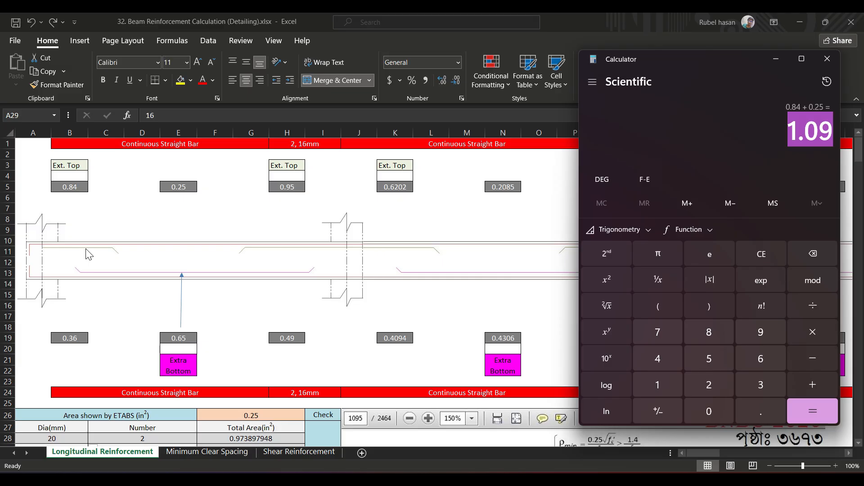
drag(794, 142, 785, 135)
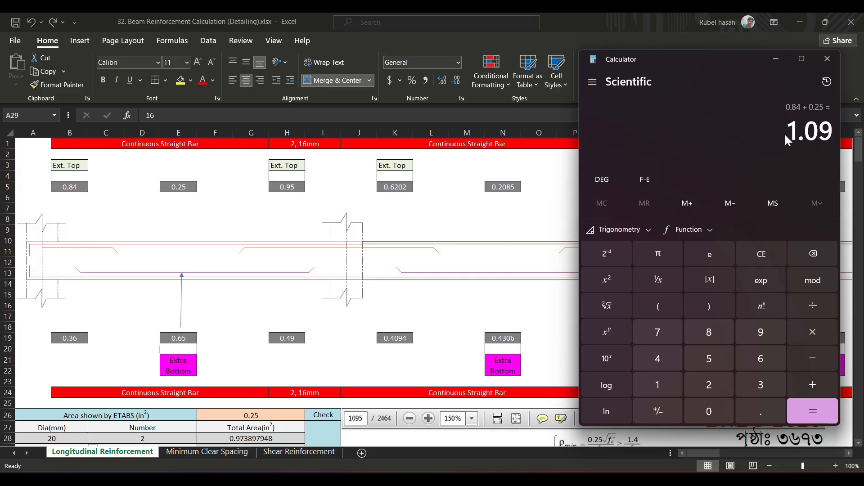
click(787, 58)
Compare the used area in the Excel calculation table with the required top areas at both beam ends
scroll(276, 303, down, 3)
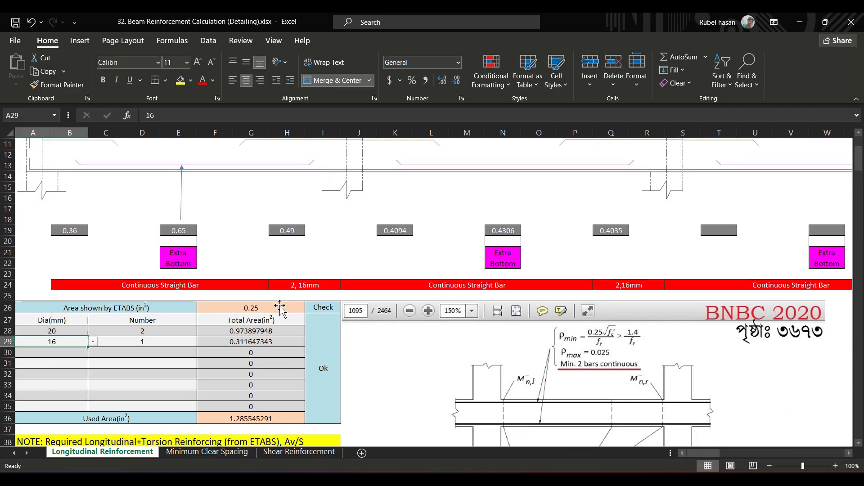
scroll(279, 306, down, 4)
scroll(274, 311, up, 4)
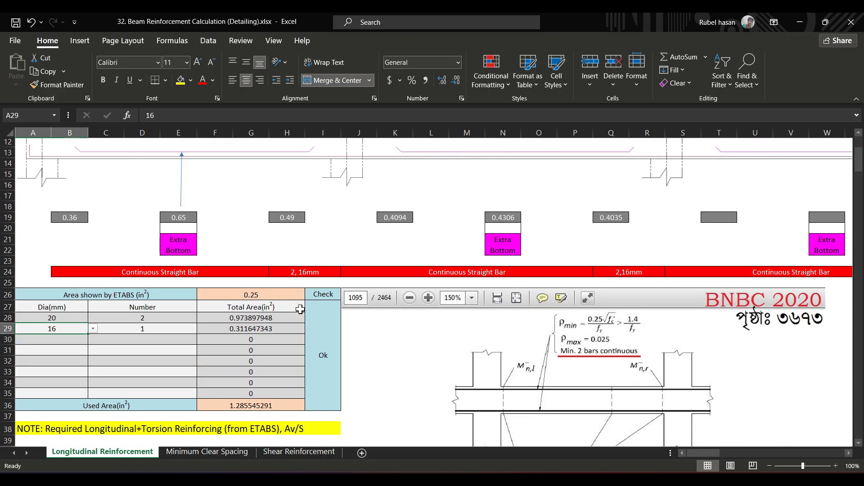
scroll(271, 316, down, 3)
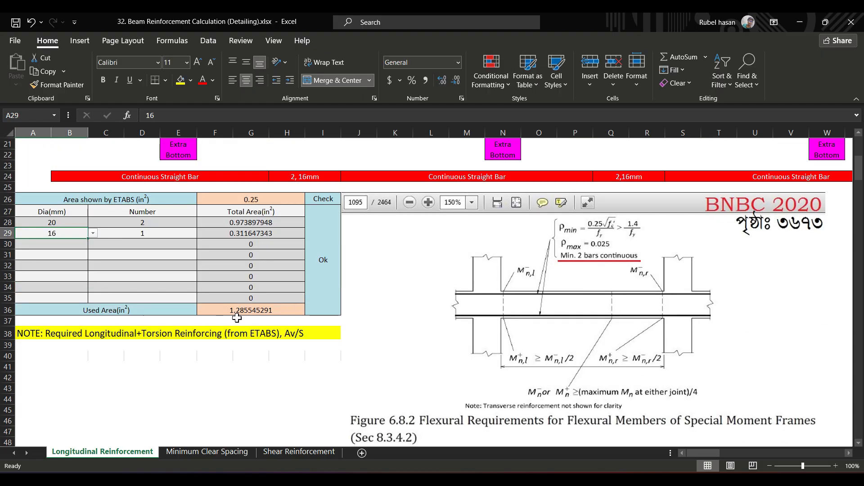
scroll(248, 317, up, 7)
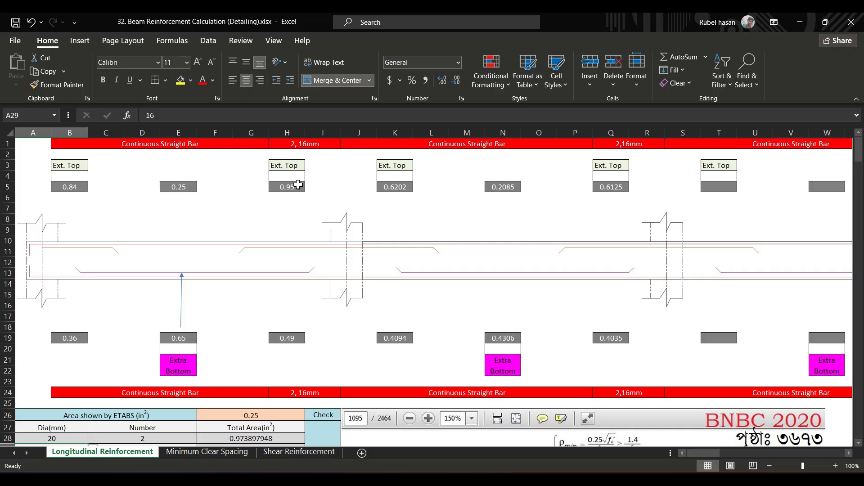
scroll(236, 241, down, 3)
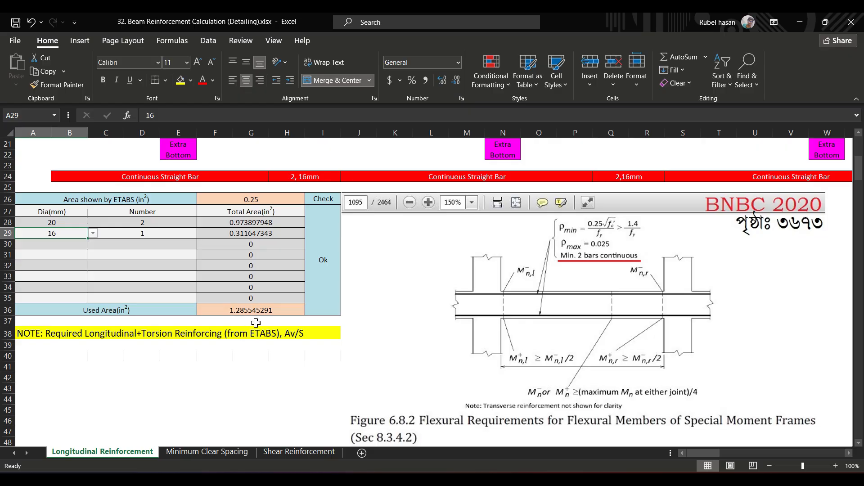
scroll(256, 323, up, 7)
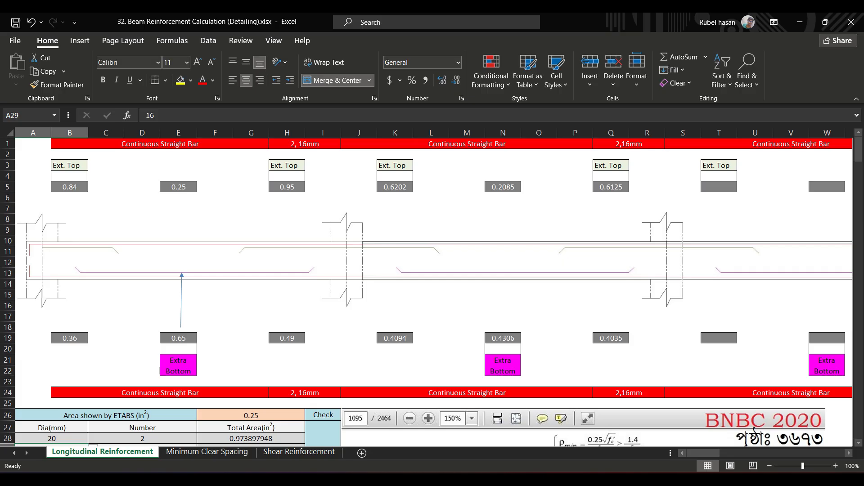
Add 0.95 and 0.25 in Calculator and compare the sum with the used area in Excel's calculation table
key(alt+Tab)
click(769, 259)
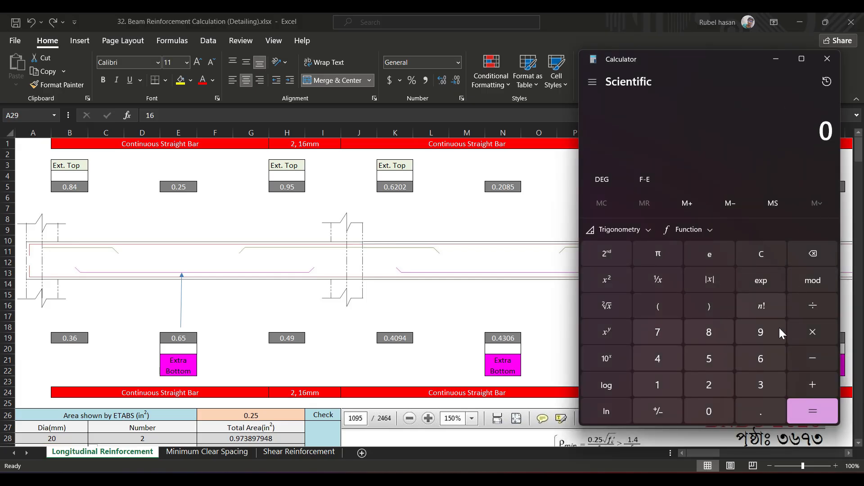
click(761, 415)
click(767, 319)
click(722, 352)
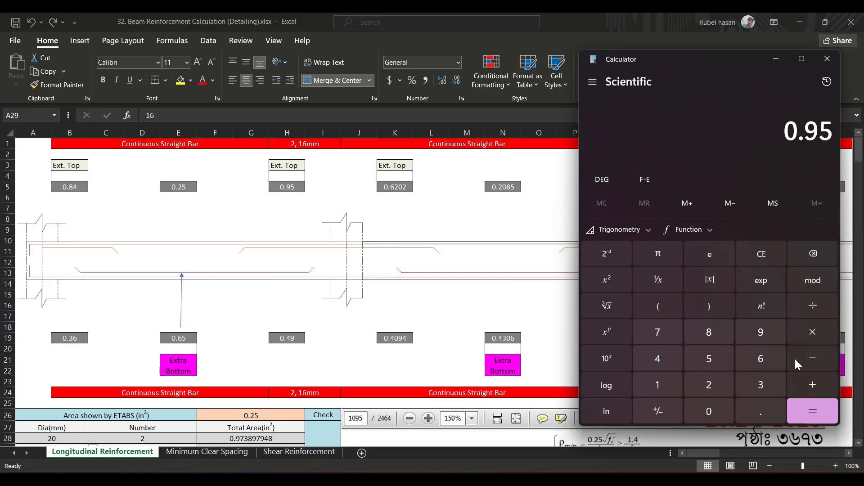
click(759, 408)
click(710, 384)
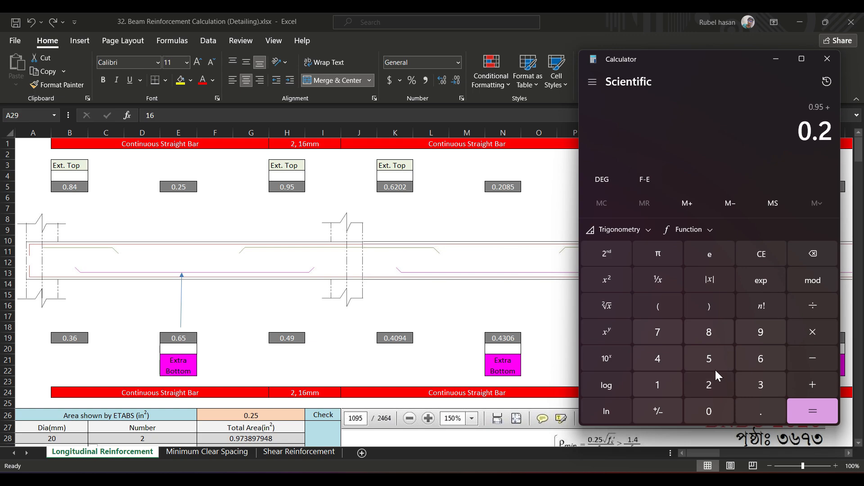
click(714, 367)
click(823, 413)
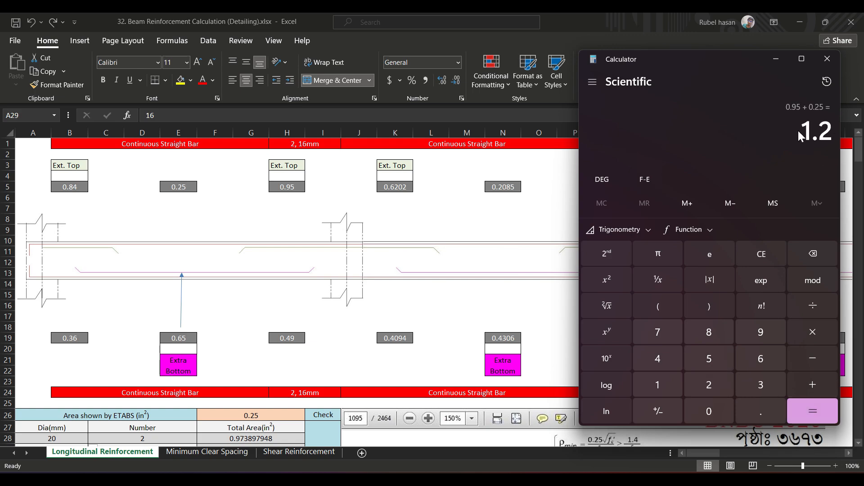
drag(804, 129, 835, 130)
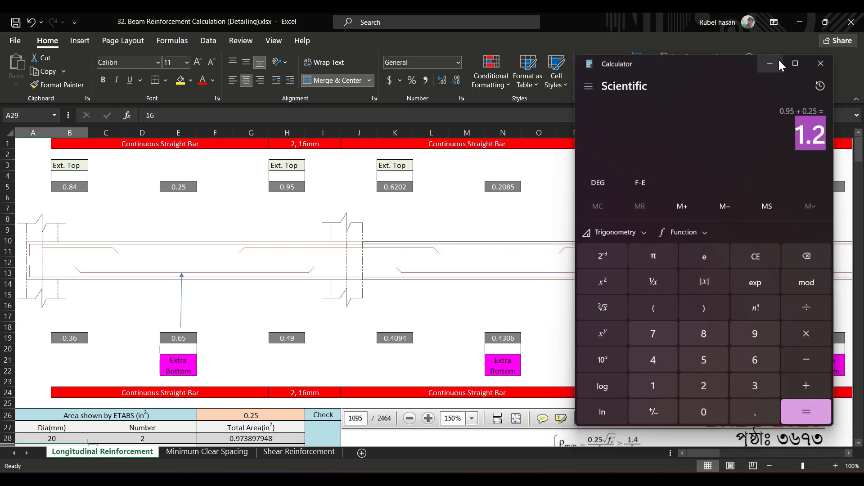
click(776, 59)
scroll(331, 241, down, 7)
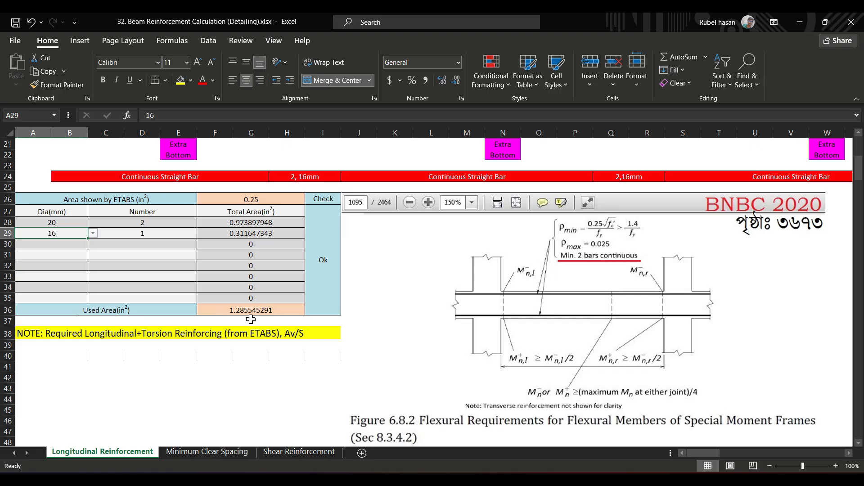
scroll(250, 320, up, 7)
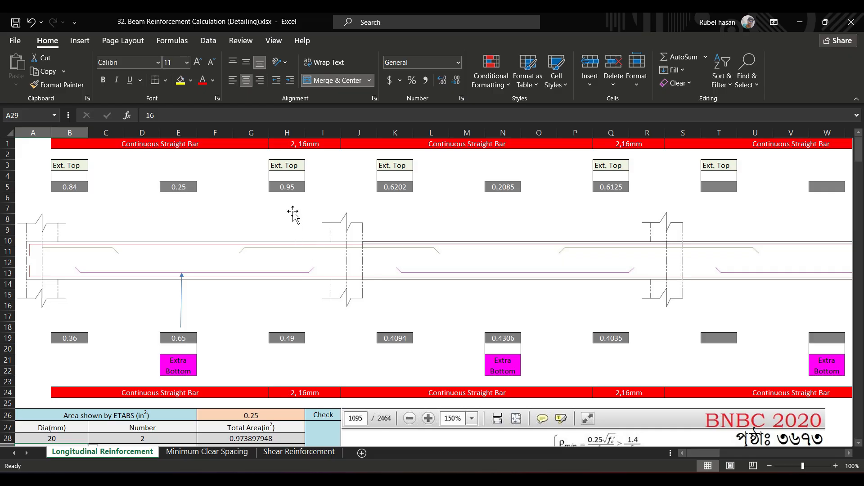
Enter 1-16mm as the first span's near-end extra top bar and change its top continuous straight bar label to 2-20mm
click(68, 174)
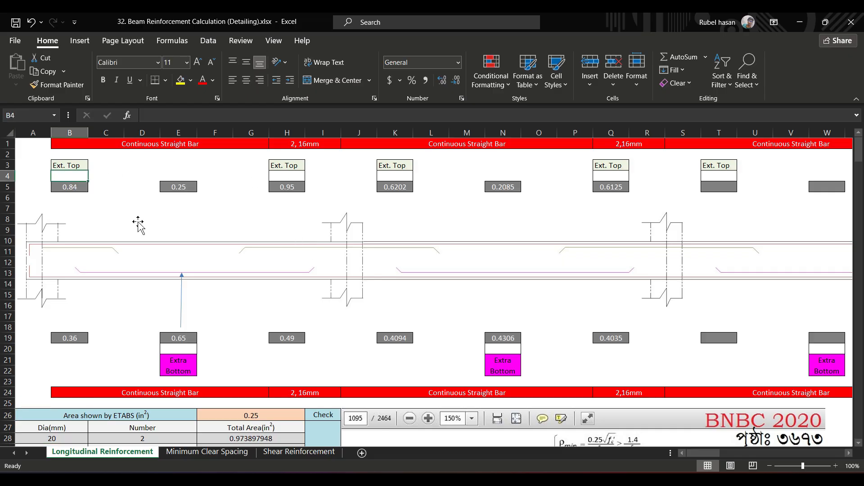
text(1)
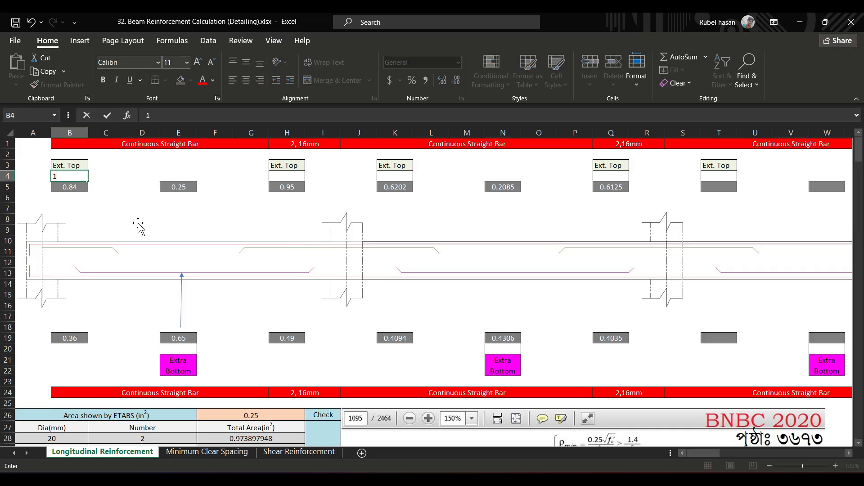
text(-16mm)
click(289, 144)
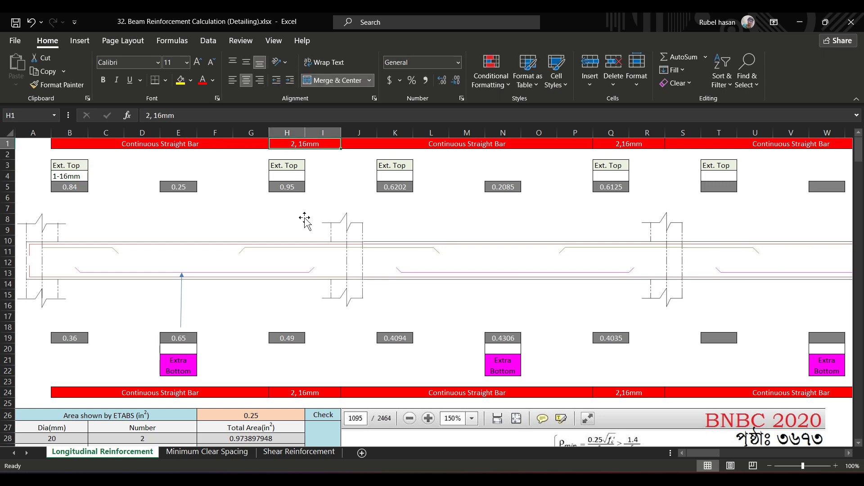
text(2-)
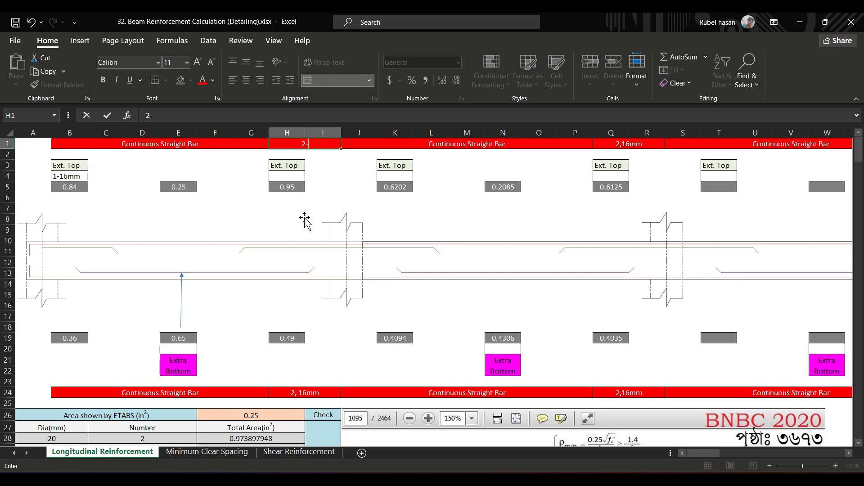
text(20mm)
Enter 1-16mm as the extra top bar at the first span's far end
click(290, 181)
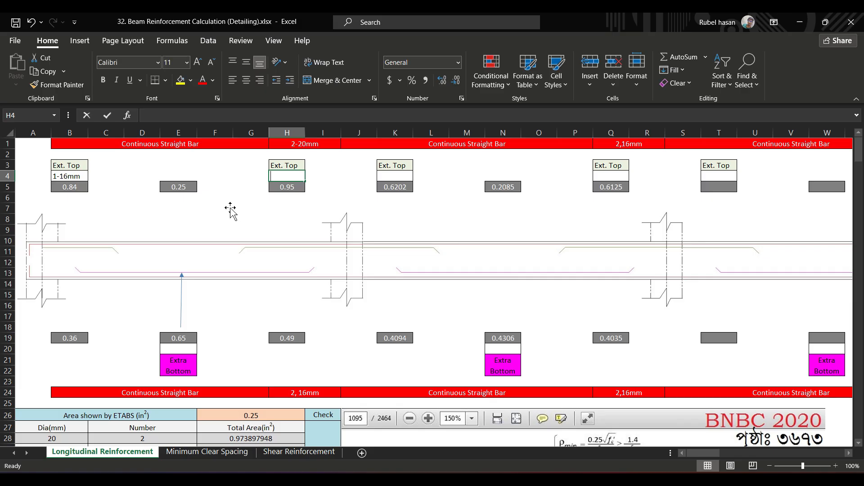
text(1-16)
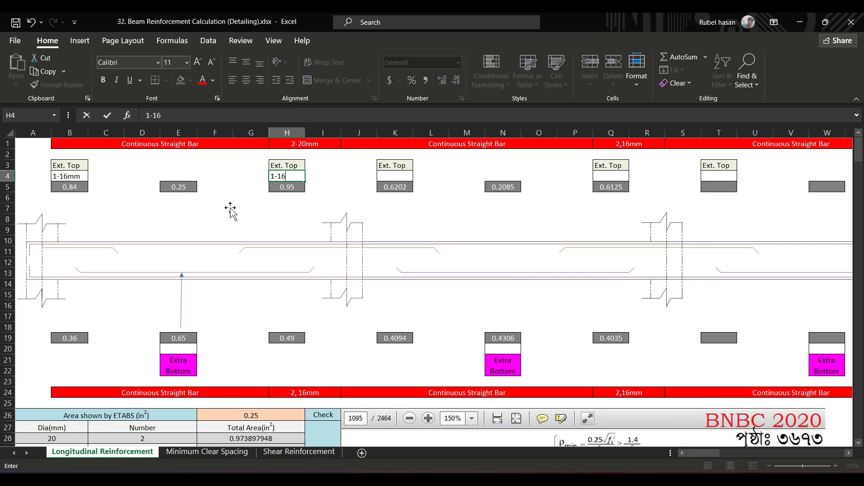
text(mm)
Set the ETABS area in the calculation table to the near-end bottom value 0.36 and clear the number of 16 mm bars
click(66, 339)
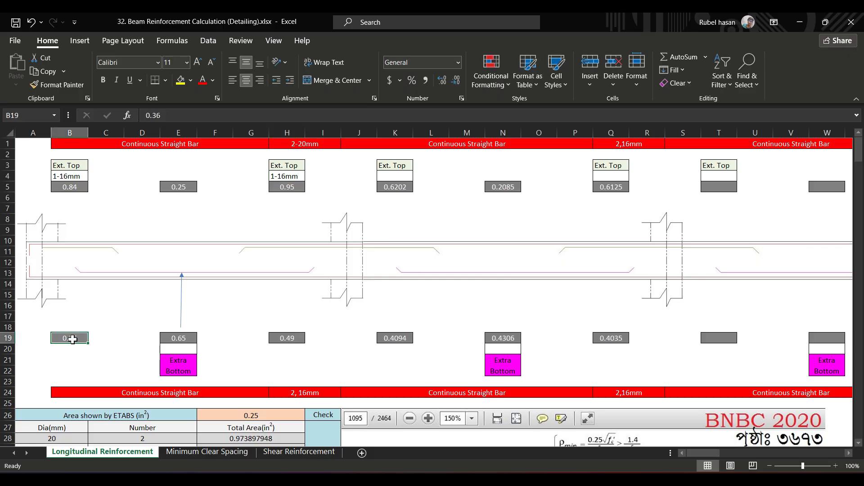
click(182, 340)
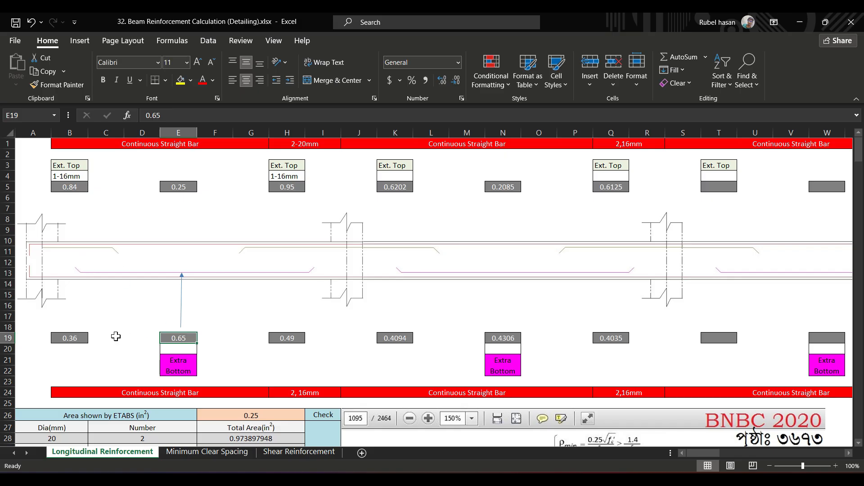
click(72, 338)
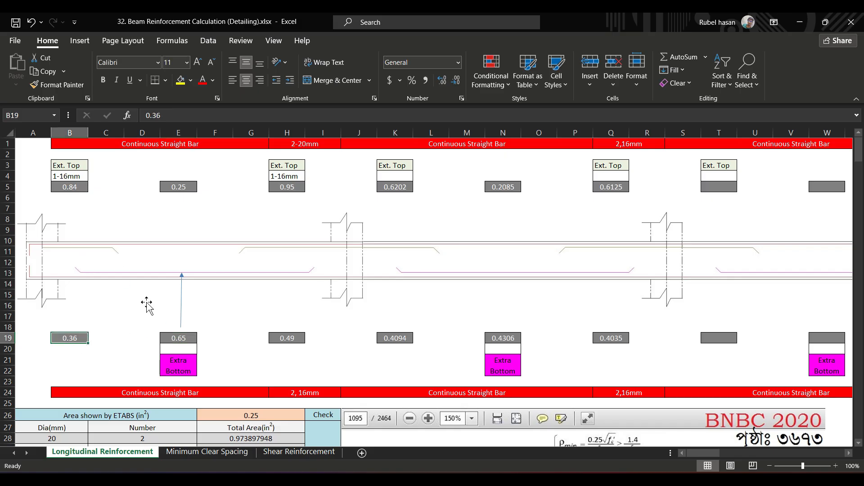
scroll(146, 306, down, 3)
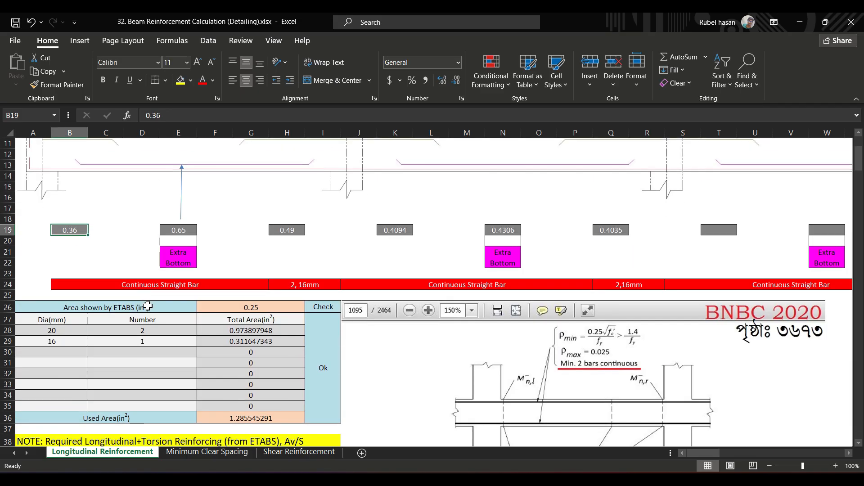
click(271, 306)
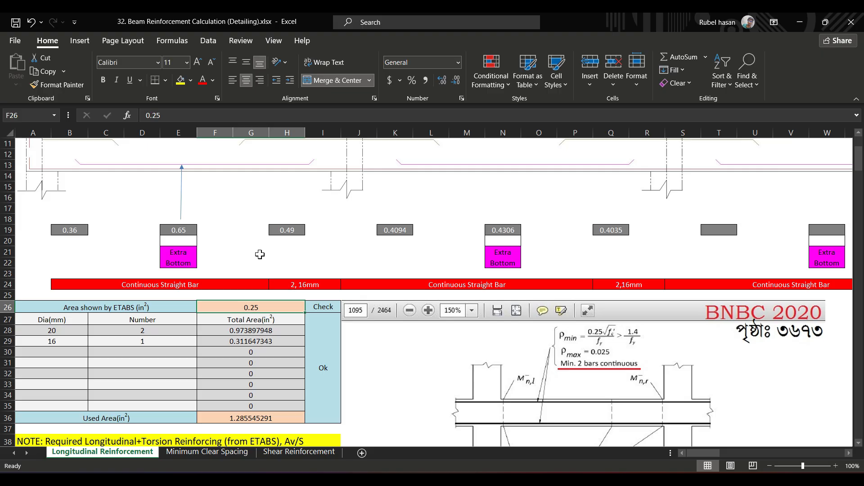
text(0.36)
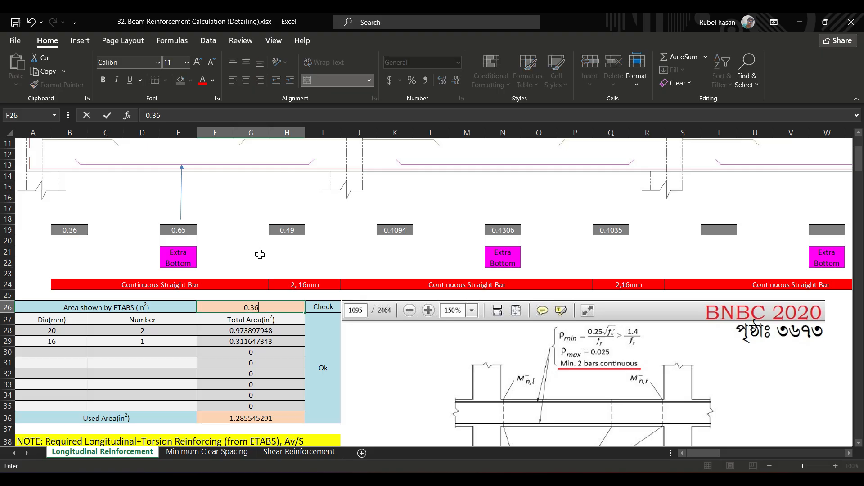
click(130, 342)
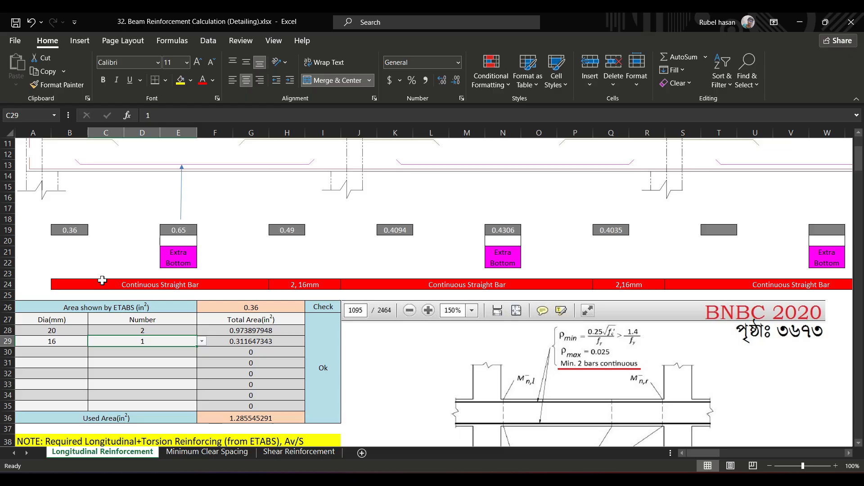
key(Delete)
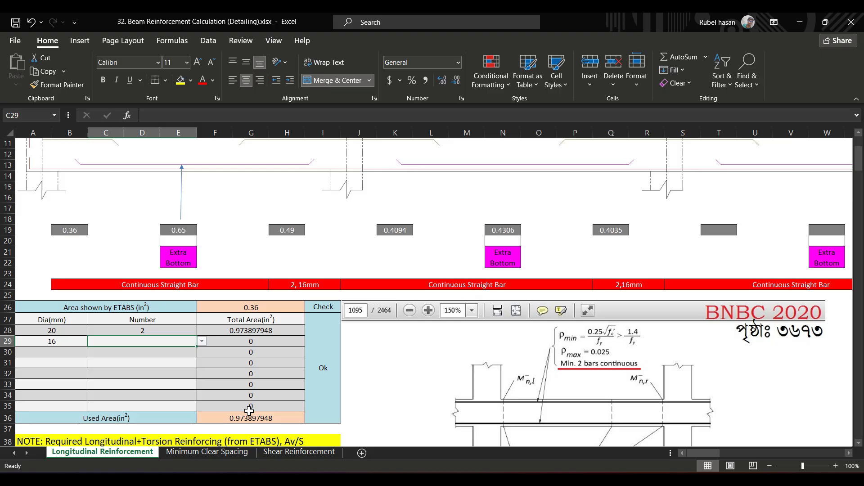
Set the ETABS area in the calculation table to 0.49 for the first span's far-end bottom reinforcement and check the used area
scroll(202, 361, up, 1)
scroll(201, 361, up, 3)
scroll(202, 355, down, 4)
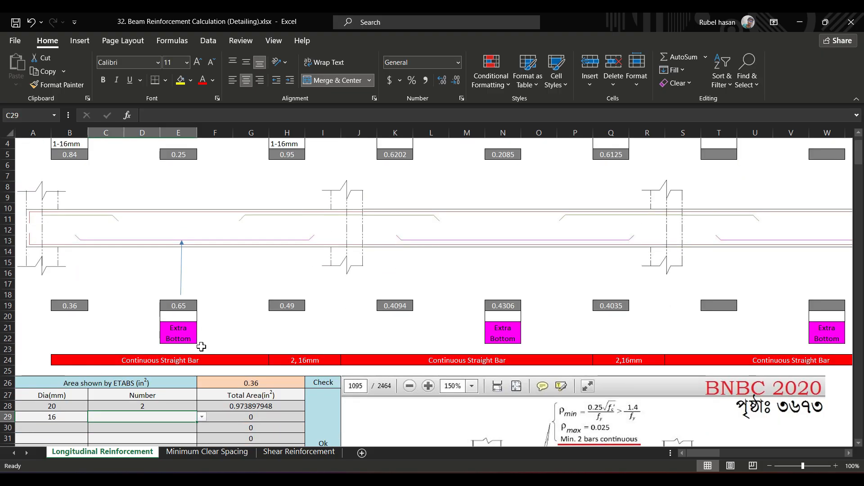
scroll(202, 347, up, 4)
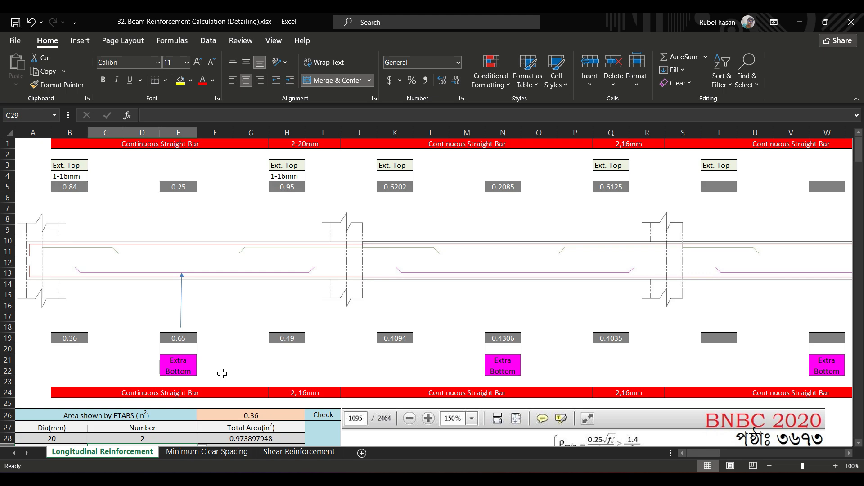
scroll(222, 373, down, 4)
click(291, 230)
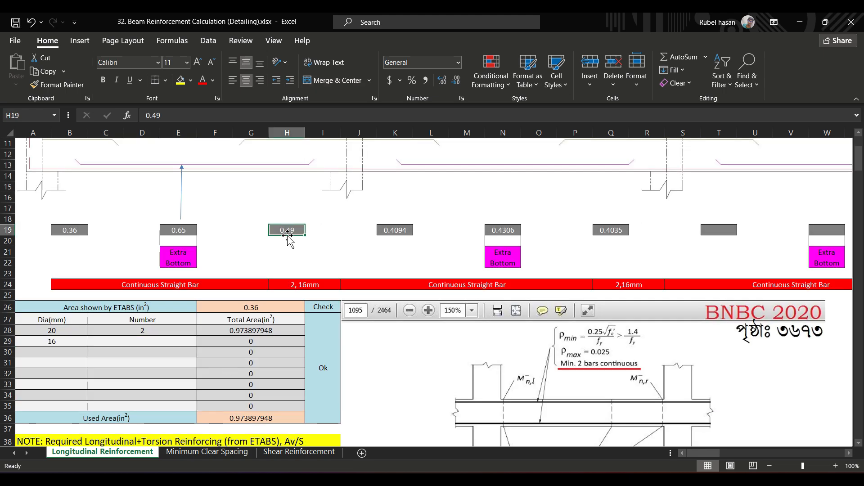
click(270, 308)
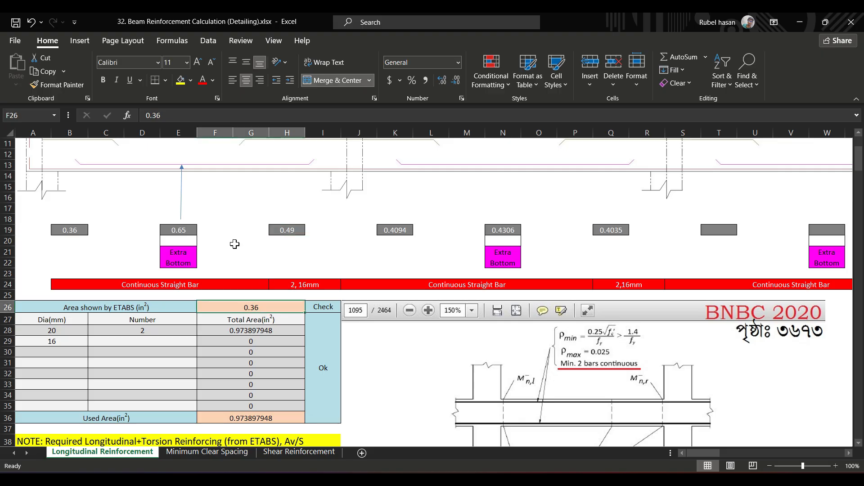
text(0.)
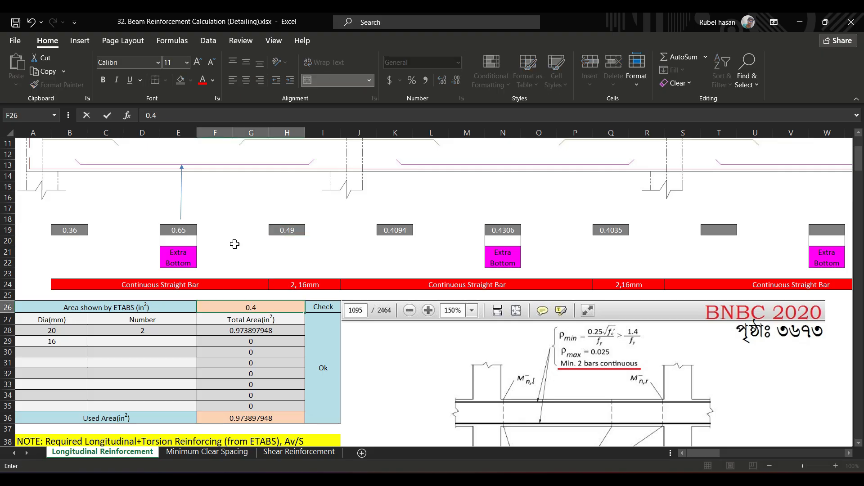
key(Return)
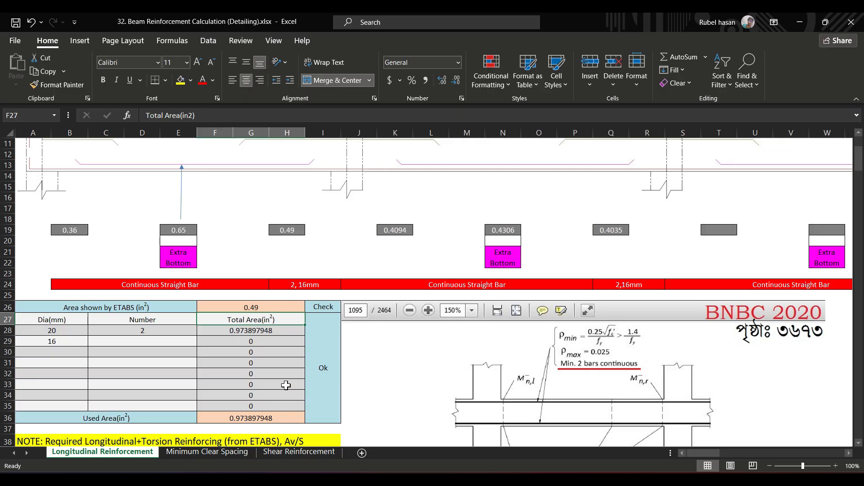
scroll(286, 385, down, 3)
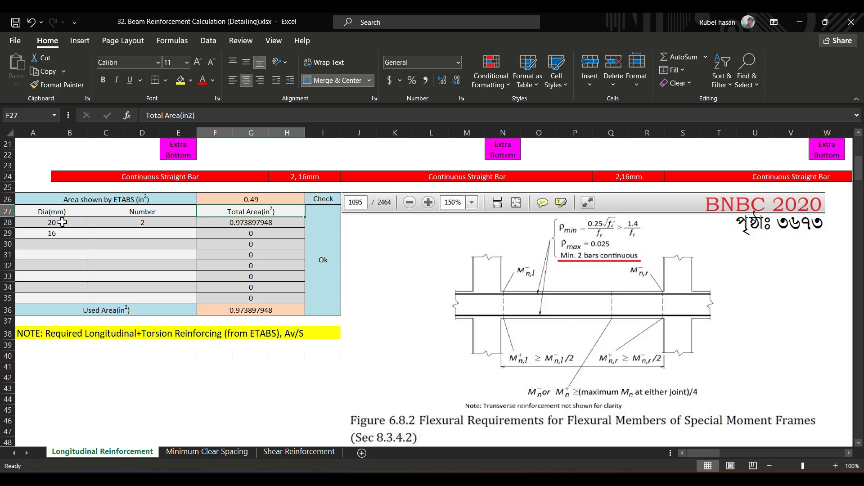
scroll(212, 306, up, 3)
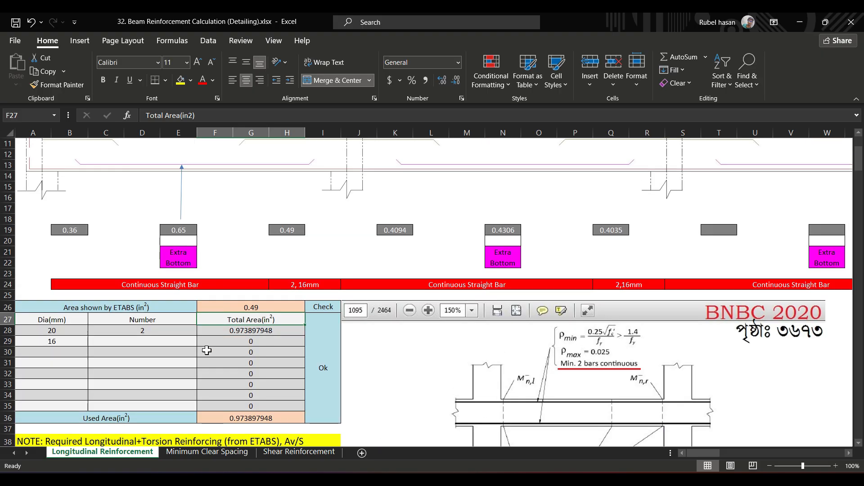
Add the first span's mid-span and far-end bottom reinforcement areas, 0.65 + 0.49, in the calculator
scroll(216, 311, up, 3)
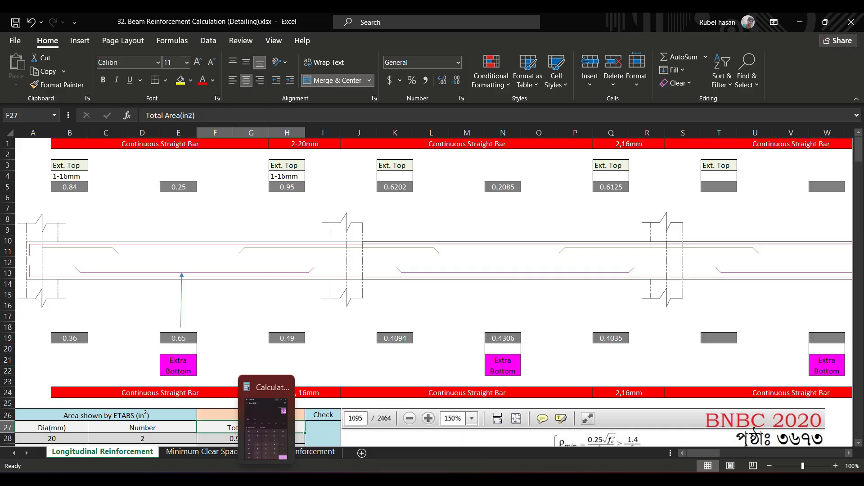
click(266, 478)
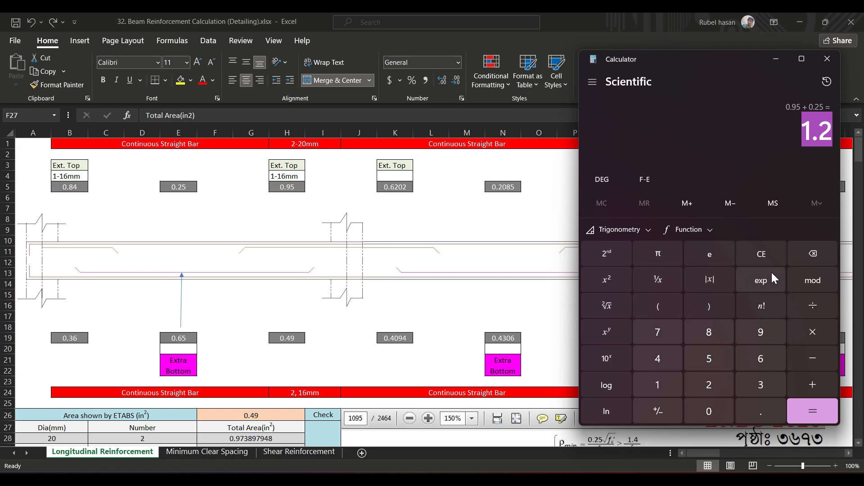
click(762, 254)
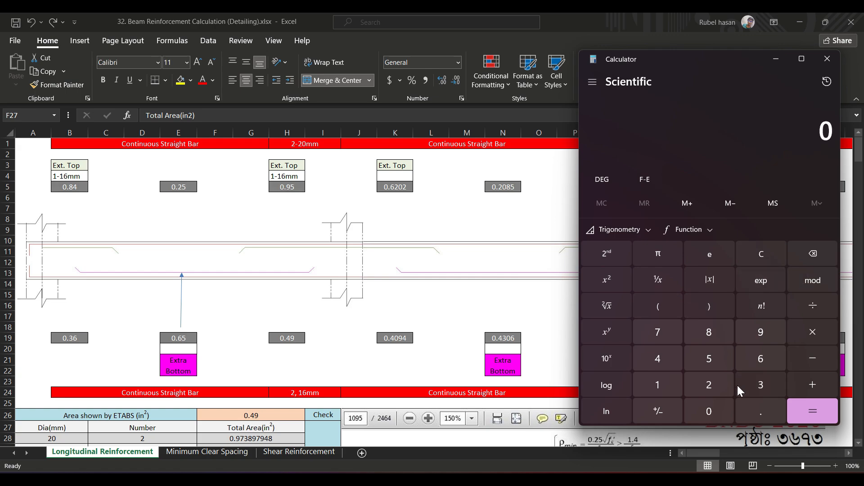
click(767, 409)
click(766, 353)
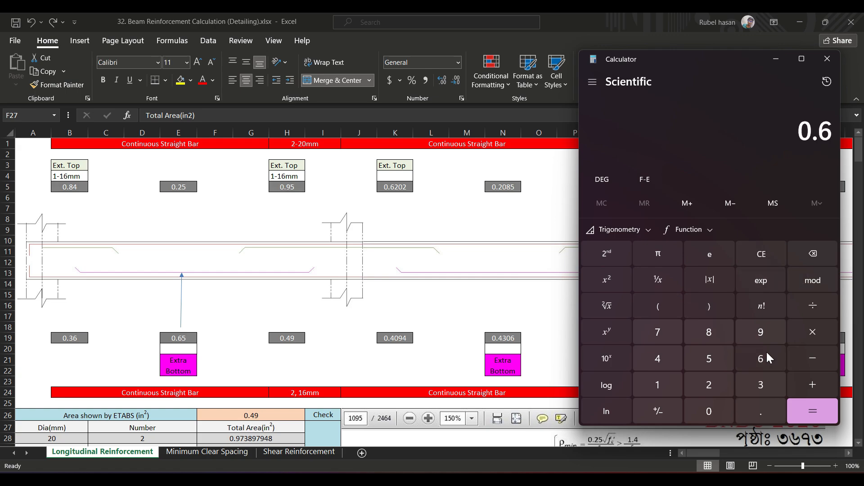
click(718, 356)
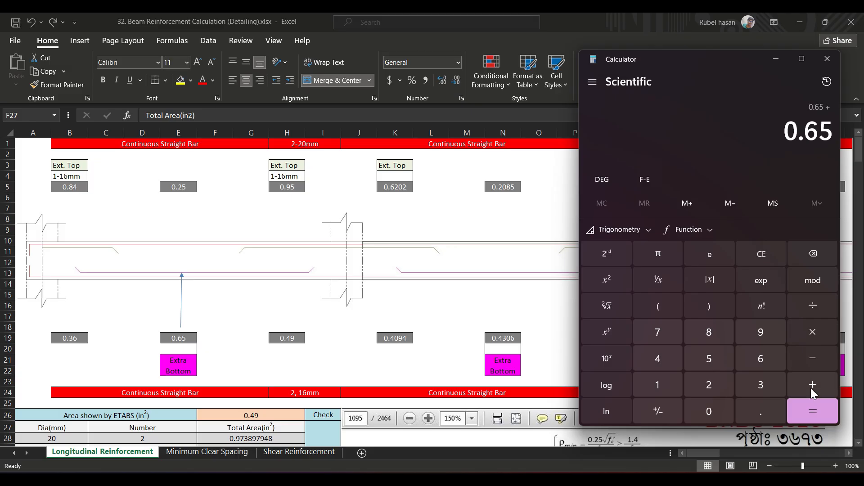
click(756, 409)
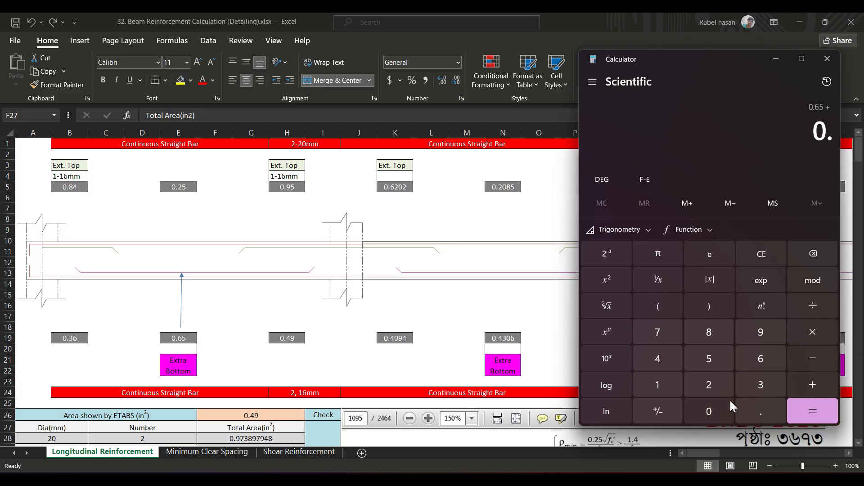
click(662, 355)
click(752, 331)
click(819, 414)
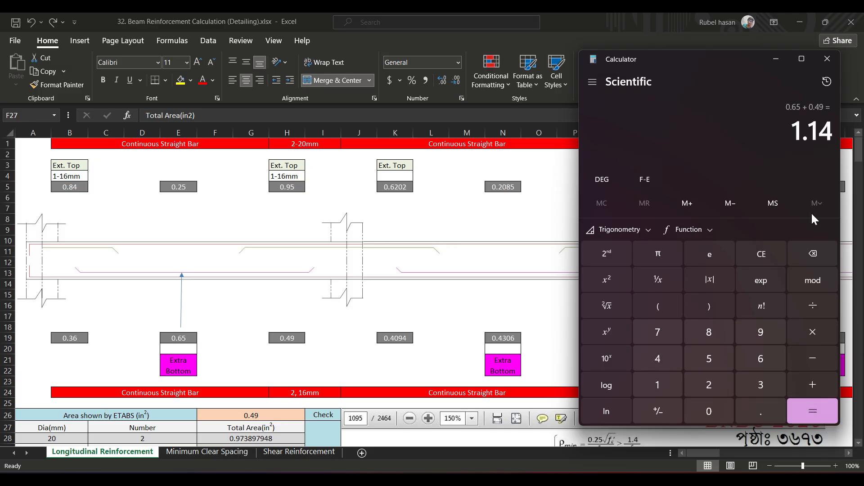
drag(795, 139, 830, 135)
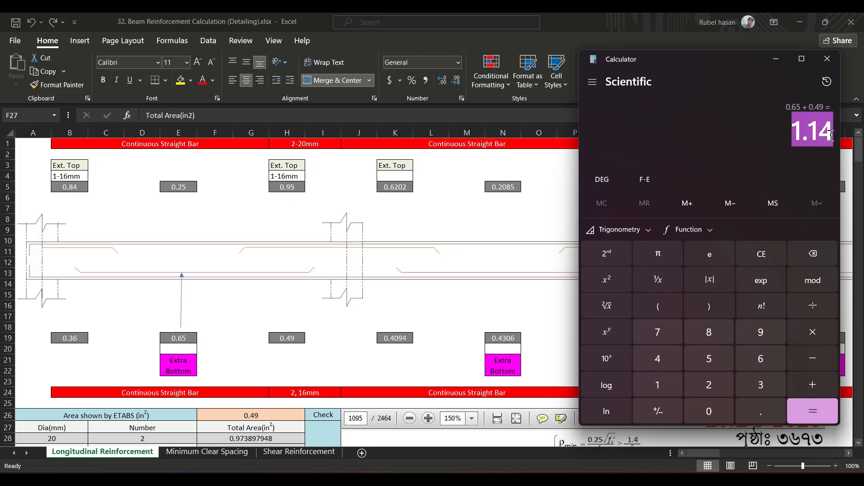
click(777, 58)
Set the number of 16 mm bars in the calculation table to 1 alongside the 20 mm bars
scroll(378, 284, down, 3)
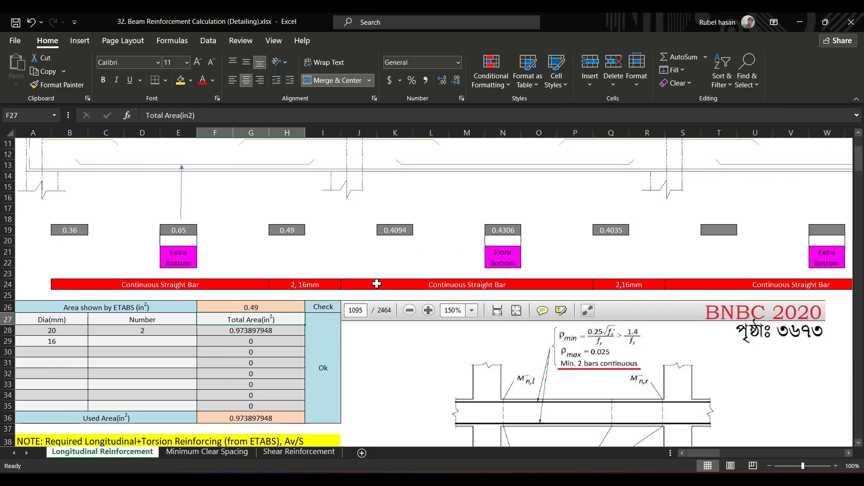
scroll(377, 284, down, 3)
click(227, 379)
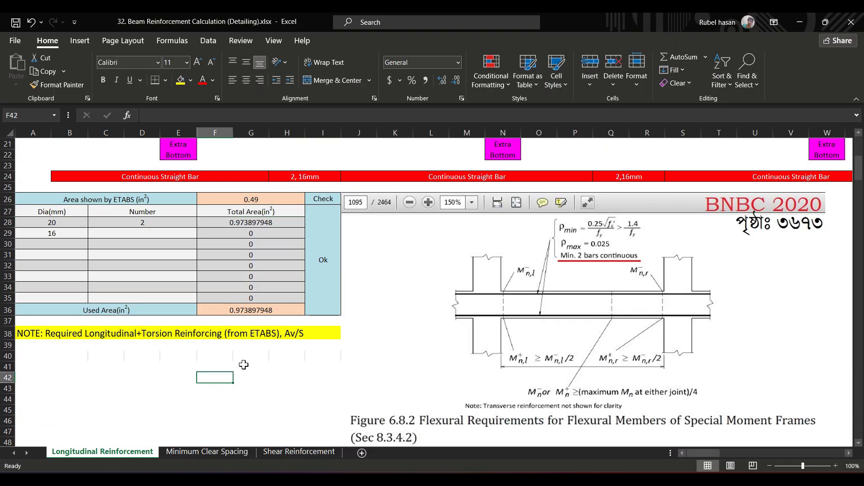
scroll(243, 364, up, 3)
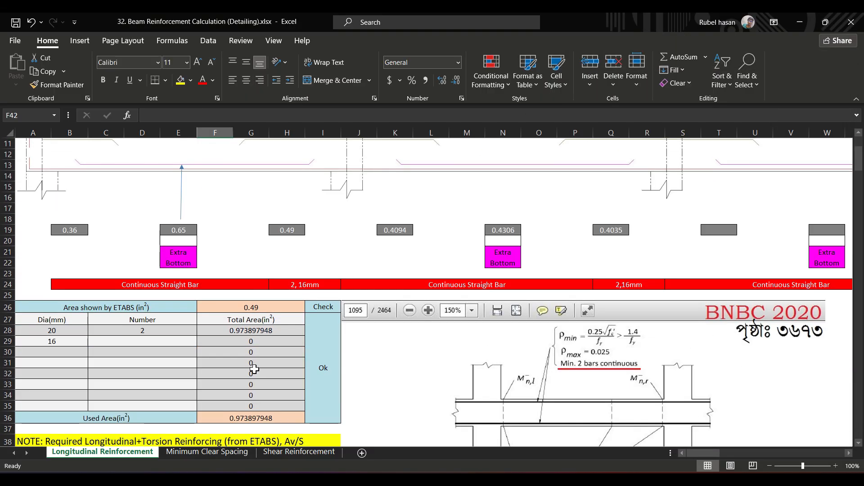
click(112, 342)
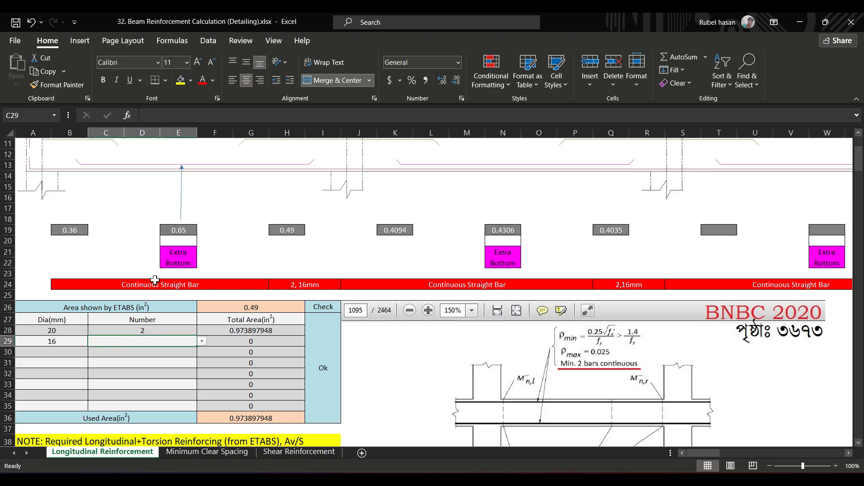
click(201, 341)
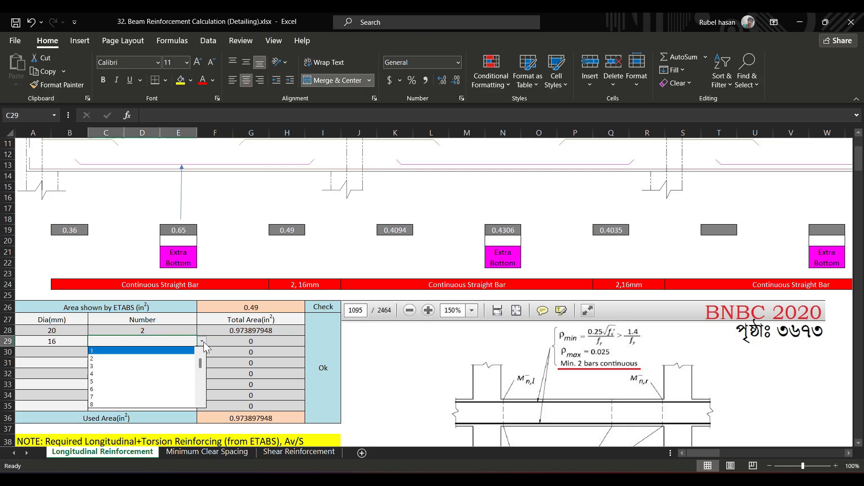
click(144, 351)
scroll(211, 337, down, 3)
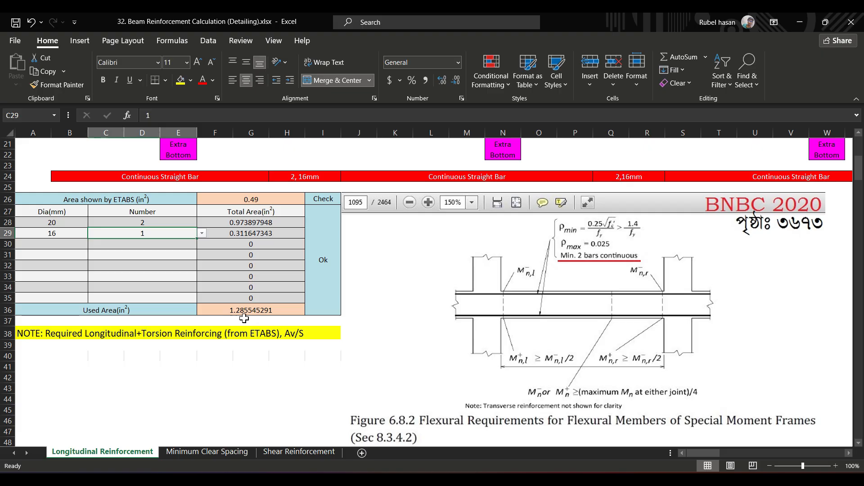
click(179, 388)
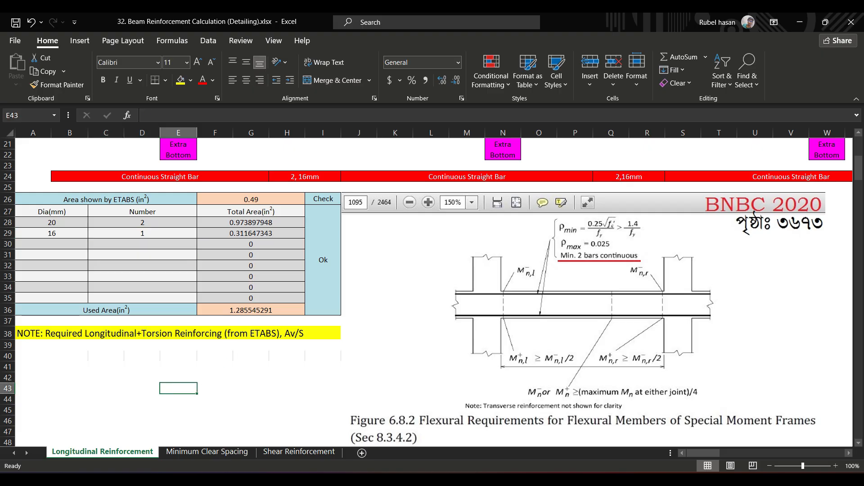
Compare the table's used area with the calculator sum and review the first span's extra bottom bar in the beam diagram
mouse_move(439, 478)
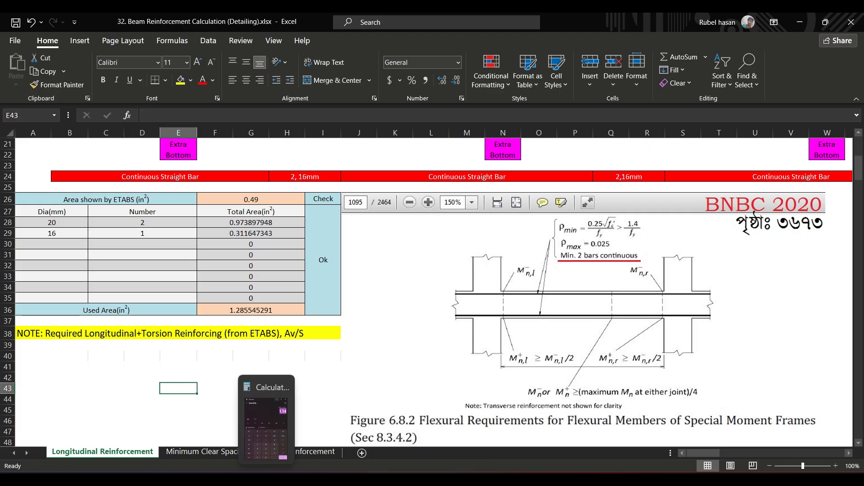
click(266, 478)
click(788, 136)
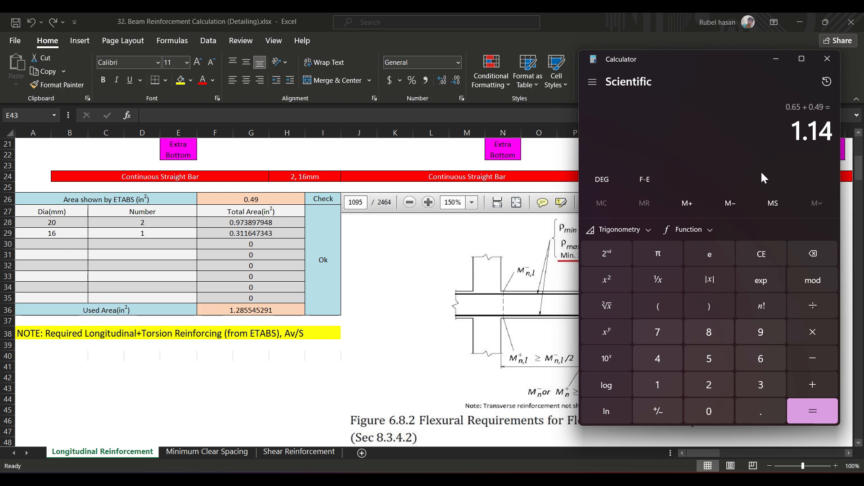
click(775, 59)
scroll(262, 341, up, 4)
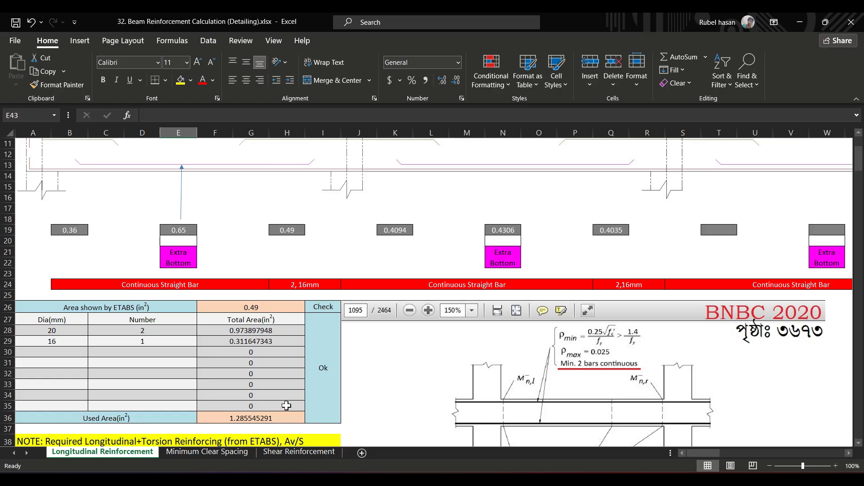
scroll(291, 377, up, 4)
scroll(292, 376, down, 4)
scroll(299, 239, up, 4)
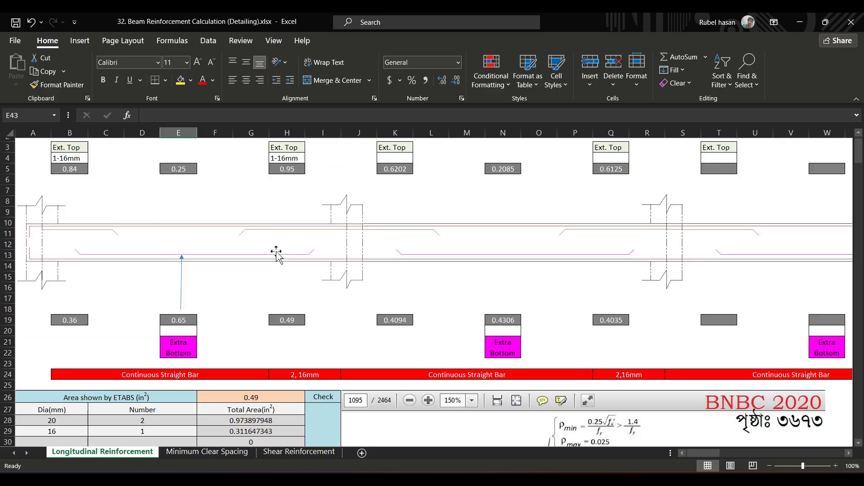
scroll(291, 314, down, 4)
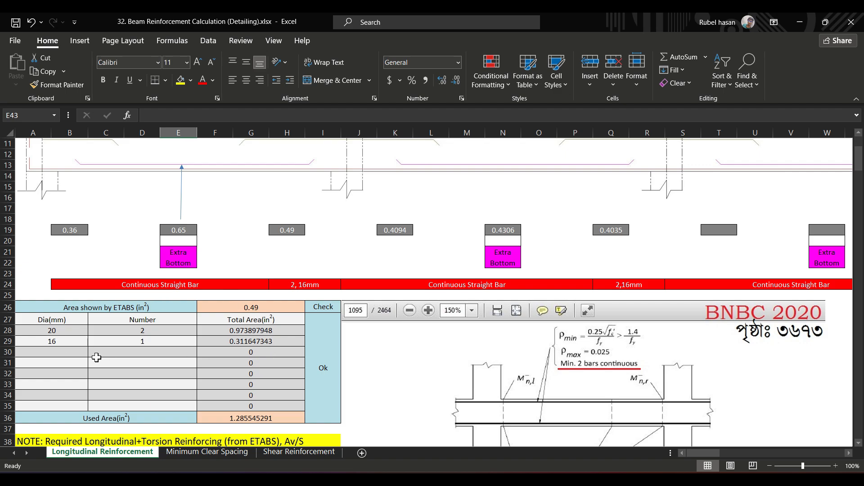
click(141, 343)
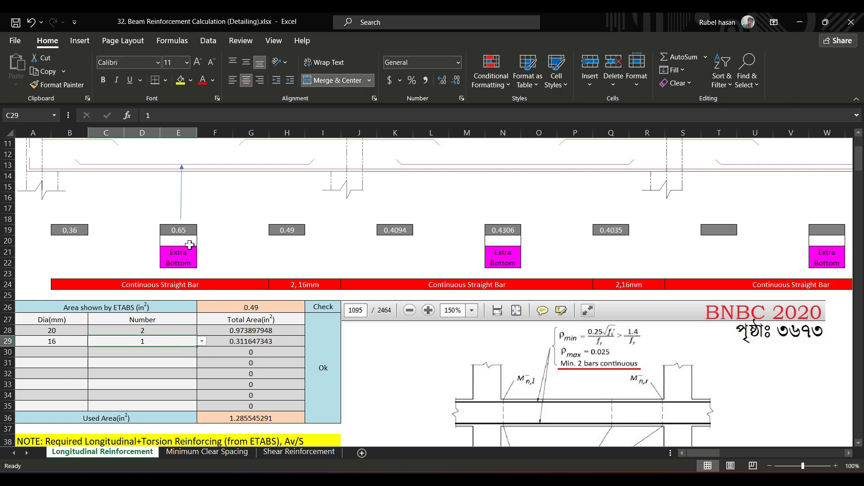
Change the first span's bottom continuous straight bar label to 2-20mm and enter 1-16mm as its extra bottom bar
scroll(198, 265, up, 3)
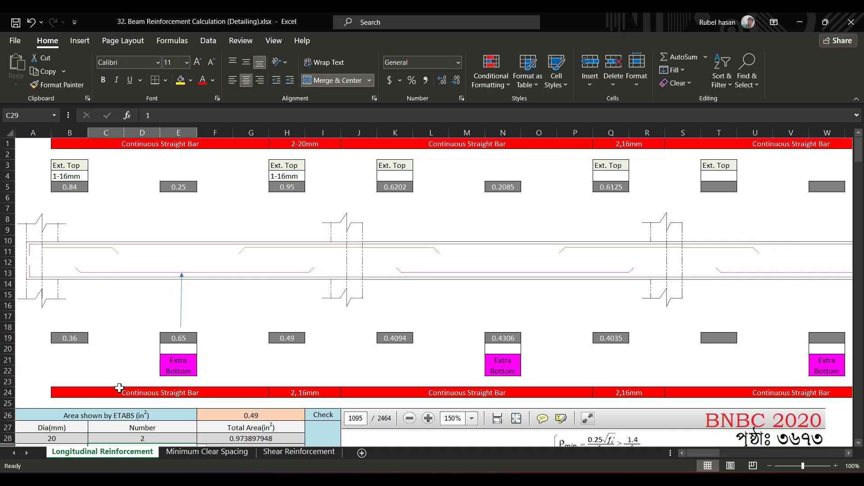
click(325, 391)
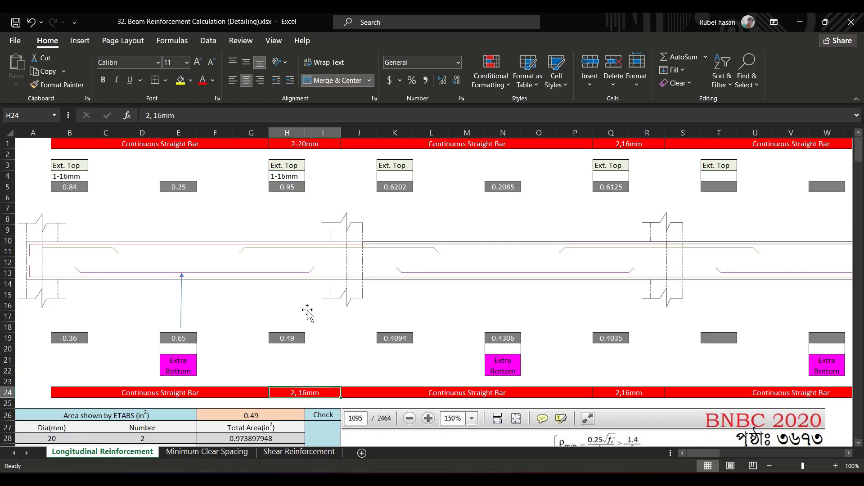
text(2-20)
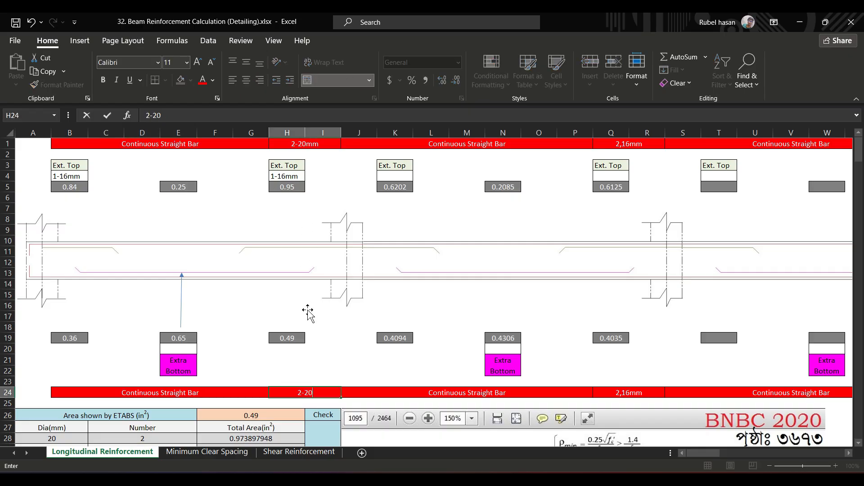
text(mm)
click(179, 349)
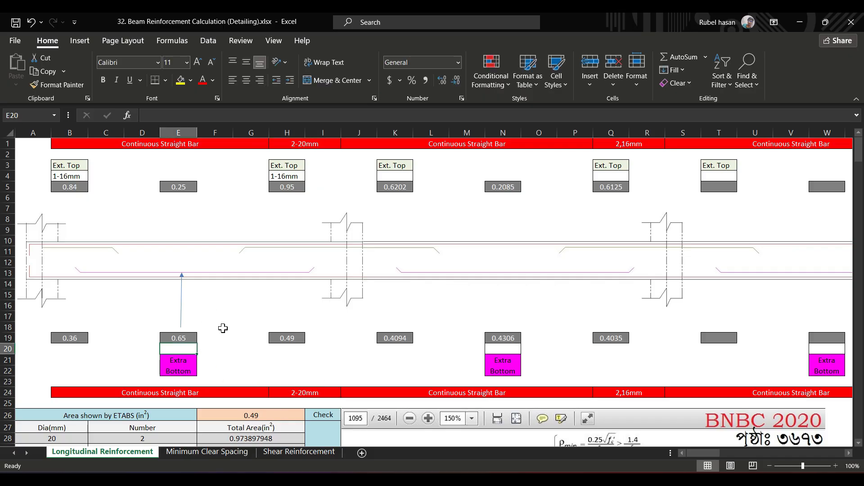
text(1-16mm)
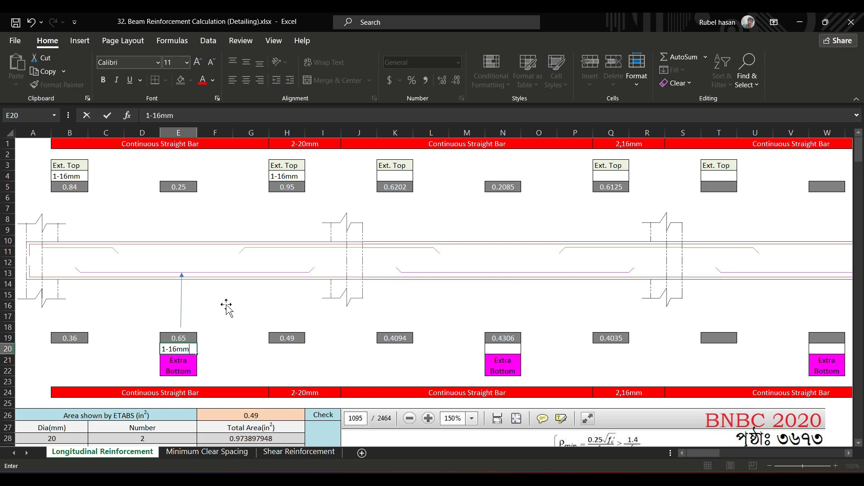
scroll(227, 307, down, 7)
click(252, 372)
Review the first span's top and bottom bar labels against the calculation table and the BNBC 2020 figure
scroll(253, 373, up, 4)
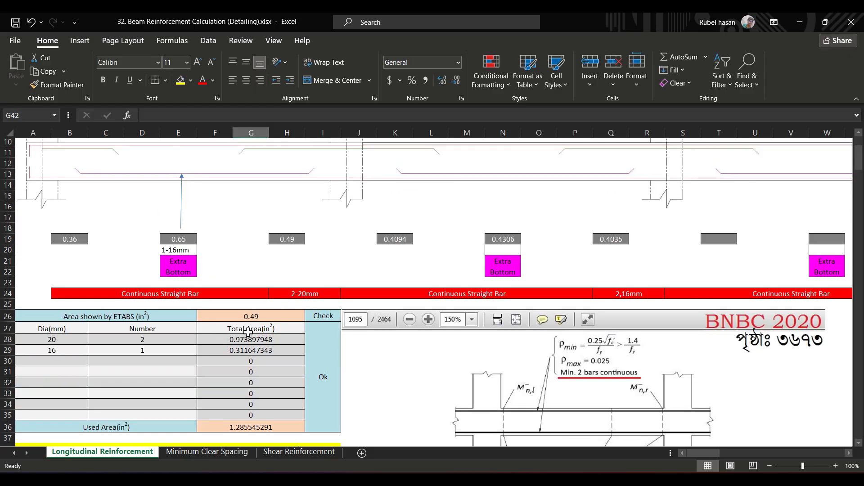
scroll(247, 332, up, 3)
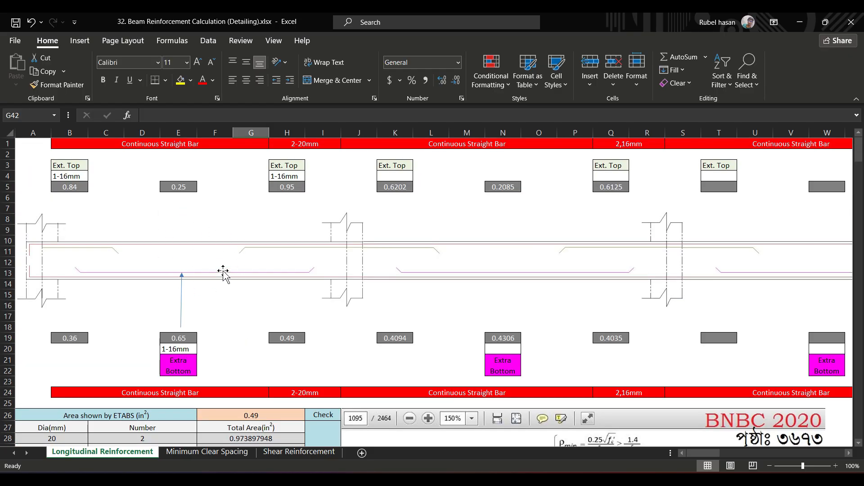
scroll(224, 273, down, 3)
scroll(224, 273, down, 4)
click(192, 373)
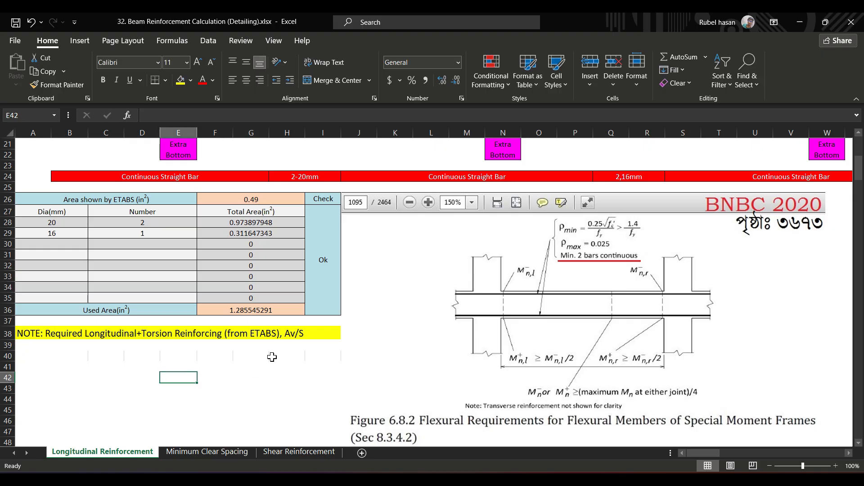
scroll(107, 141, up, 8)
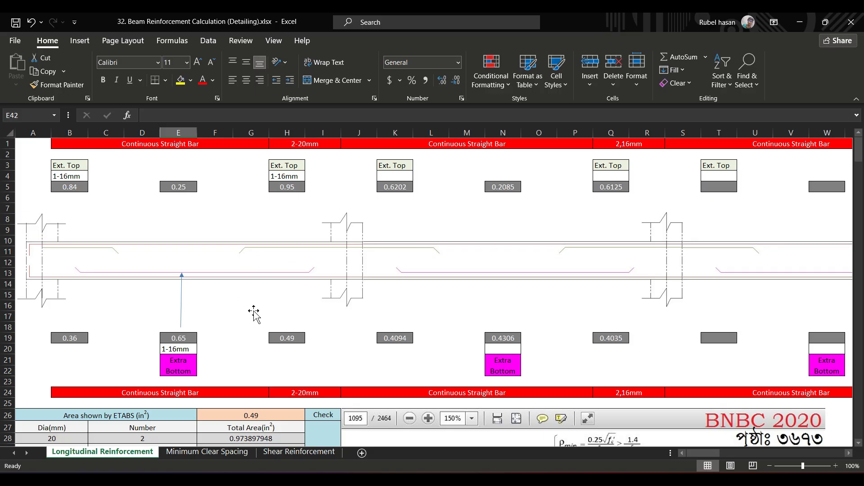
scroll(253, 297, down, 3)
scroll(254, 293, up, 3)
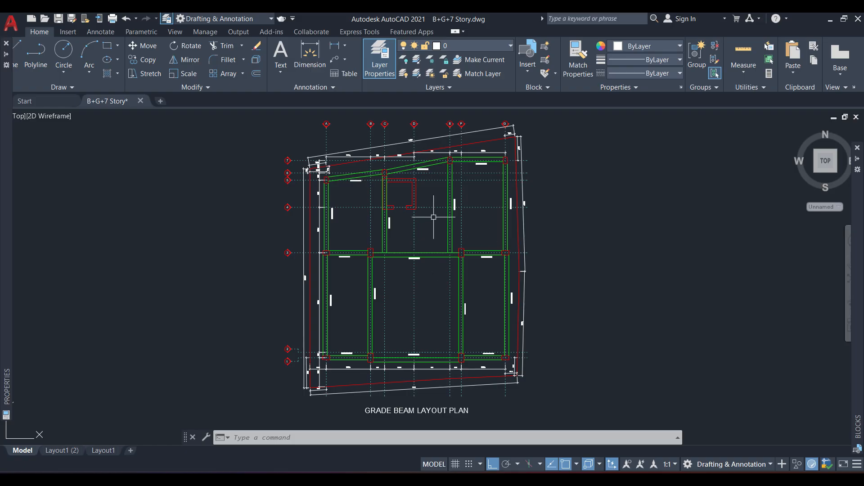
Switch to AutoCAD and examine the GB-11 (12"X18") beams along grid 3 of the grade beam layout plan
mouse_move(412, 283)
middle_down()
mouse_move(401, 295)
mouse_move(404, 257)
mouse_move(399, 284)
middle_up()
scroll(407, 275, up, 4)
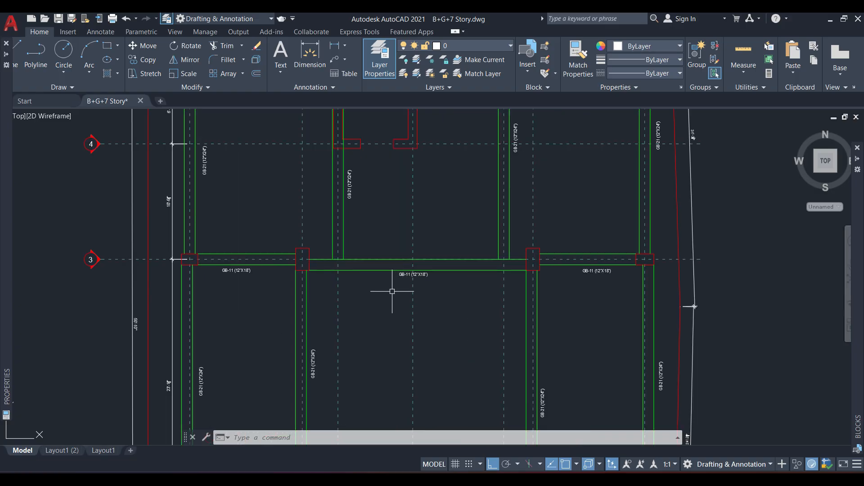
scroll(412, 272, up, 2)
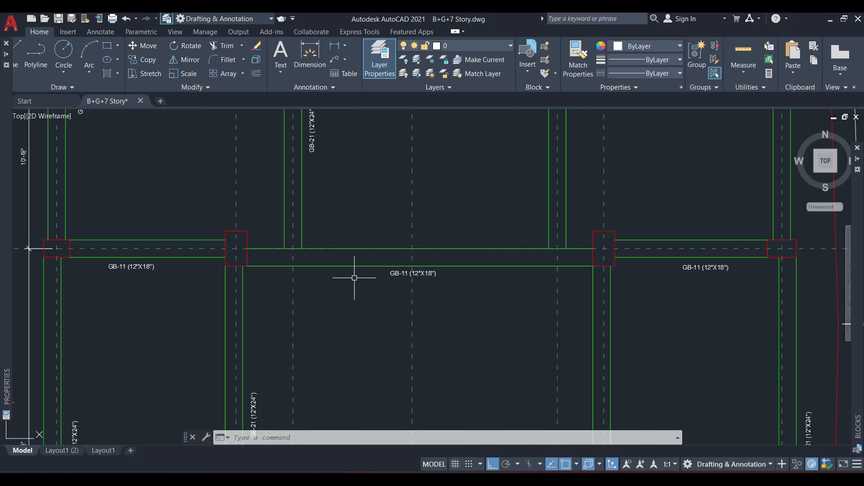
scroll(237, 247, up, 4)
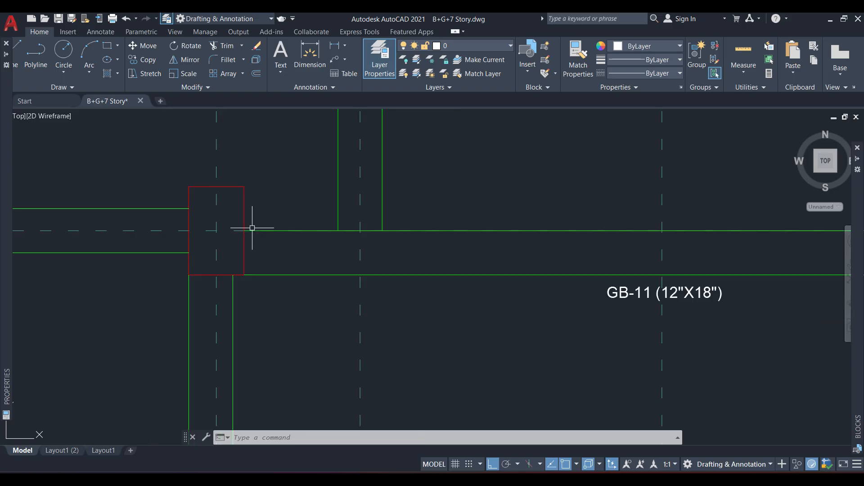
scroll(252, 228, down, 6)
mouse_move(353, 263)
middle_down()
mouse_move(368, 281)
mouse_move(395, 267)
middle_up()
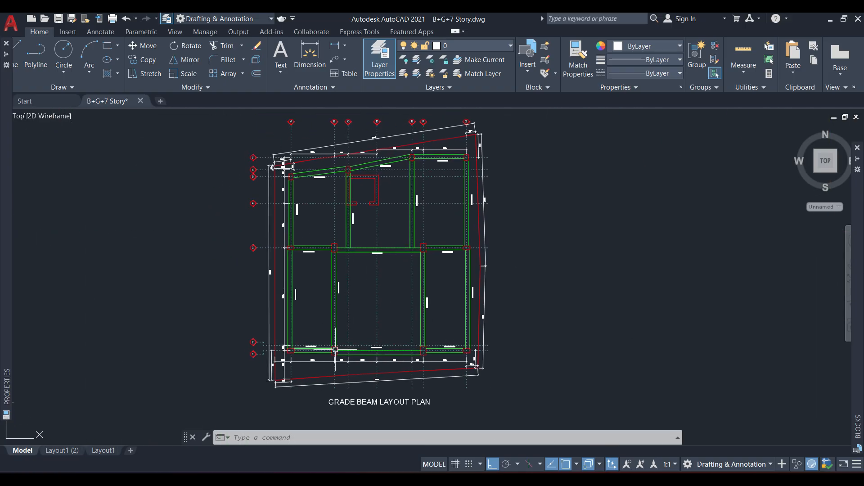
scroll(396, 248, down, 2)
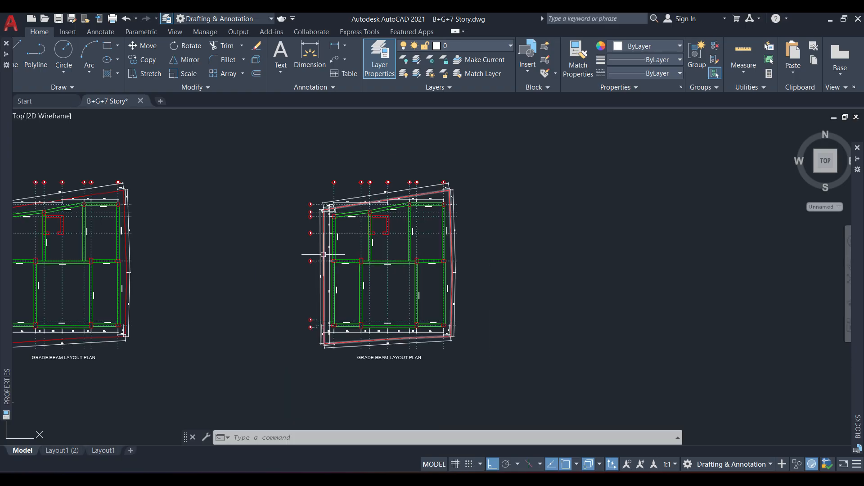
scroll(387, 333, up, 2)
middle_drag(377, 303, 383, 291)
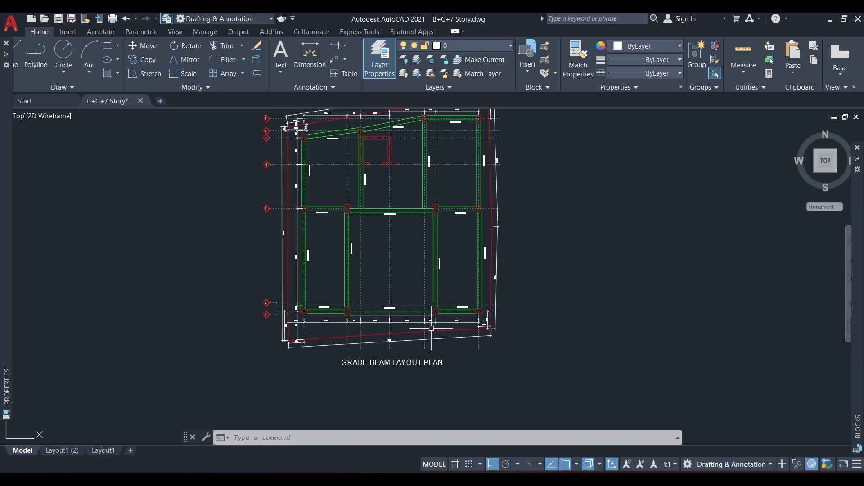
middle_drag(431, 328, 409, 312)
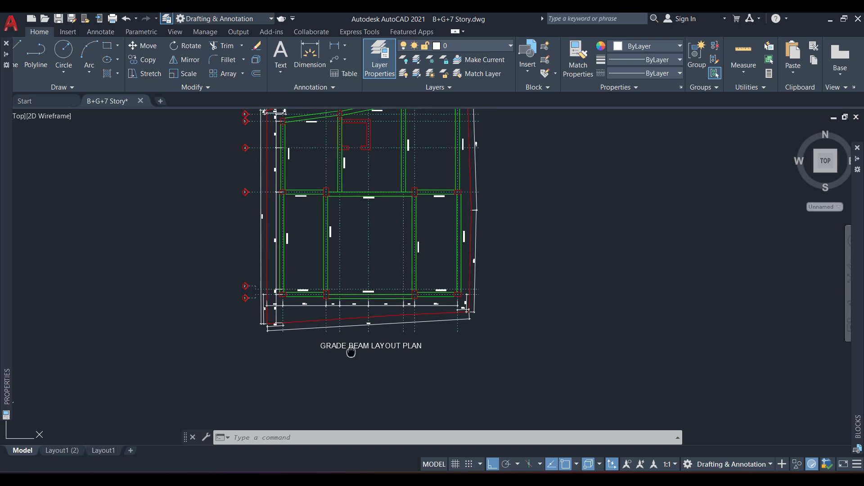
middle_drag(350, 352, 366, 368)
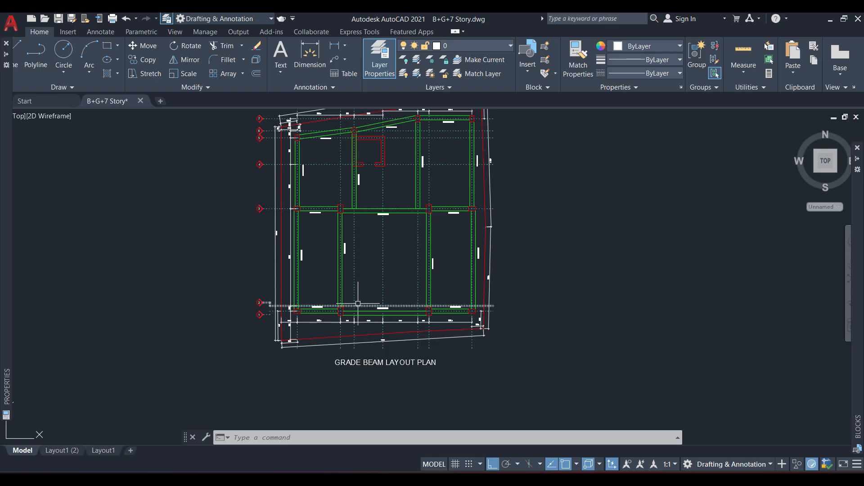
middle_drag(387, 250, 386, 314)
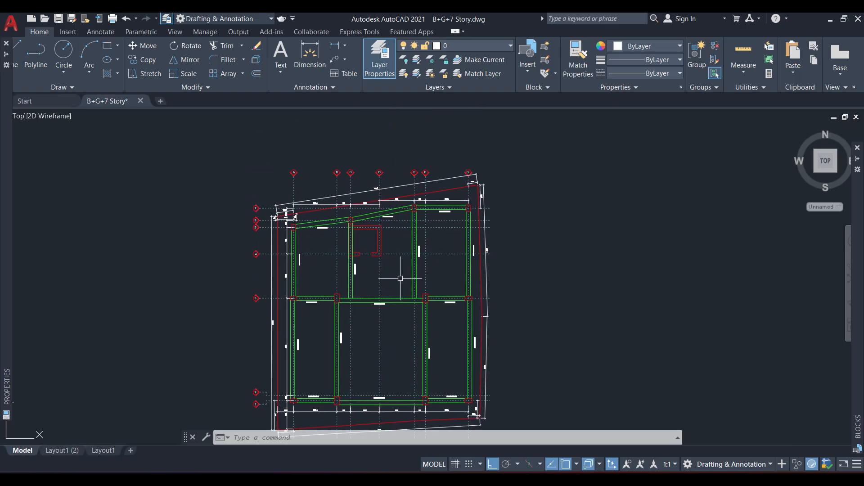
scroll(366, 235, up, 3)
scroll(365, 270, down, 5)
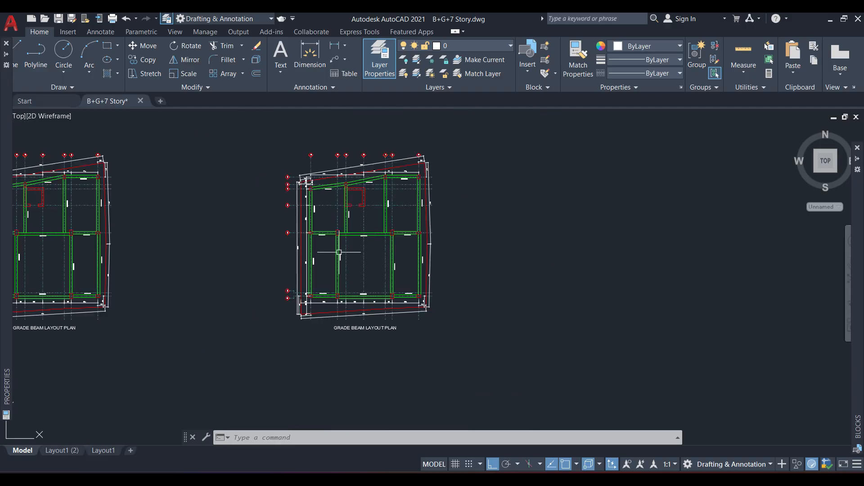
scroll(355, 286, up, 3)
scroll(355, 286, up, 3)
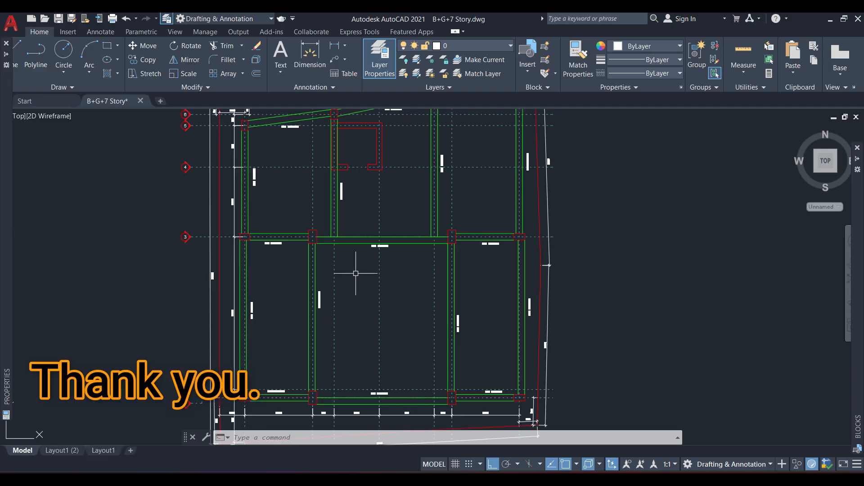